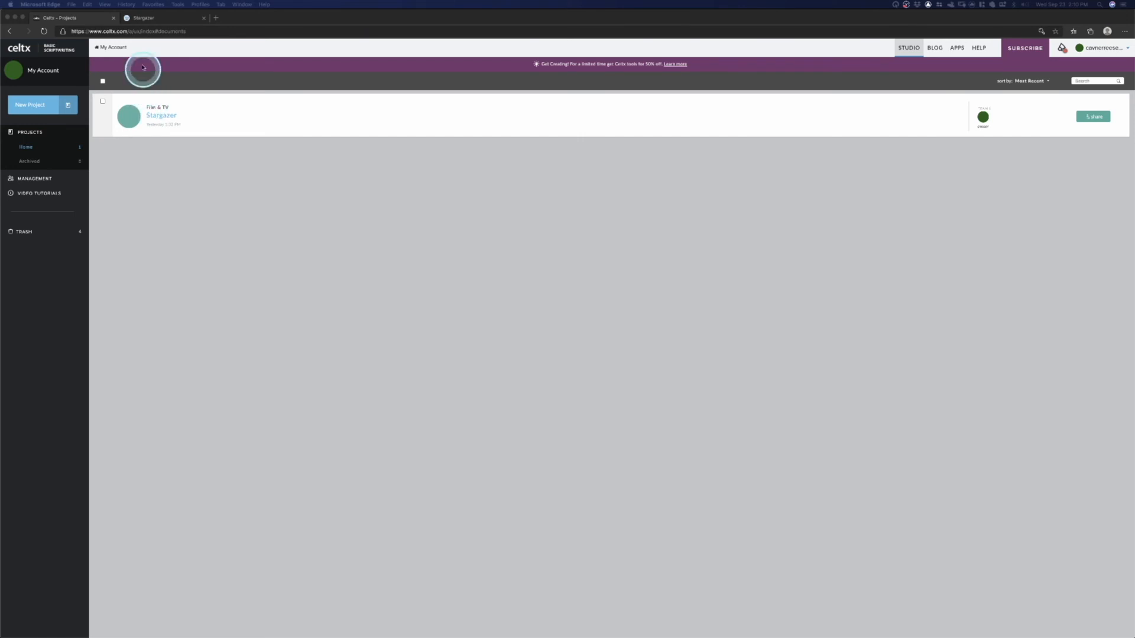
View the Stargazer script in WriterDuet and compare it with the Celtx project list.
{"action": "left_click", "coordinate": [161, 18]}
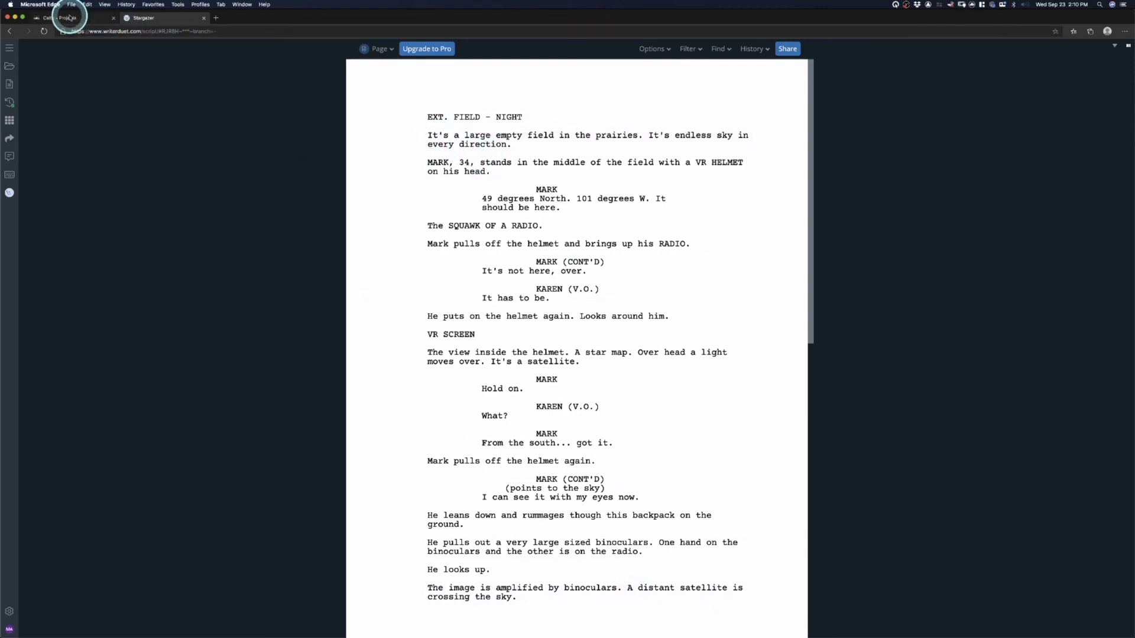
{"action": "left_click", "coordinate": [89, 17]}
{"action": "left_click", "coordinate": [155, 17]}
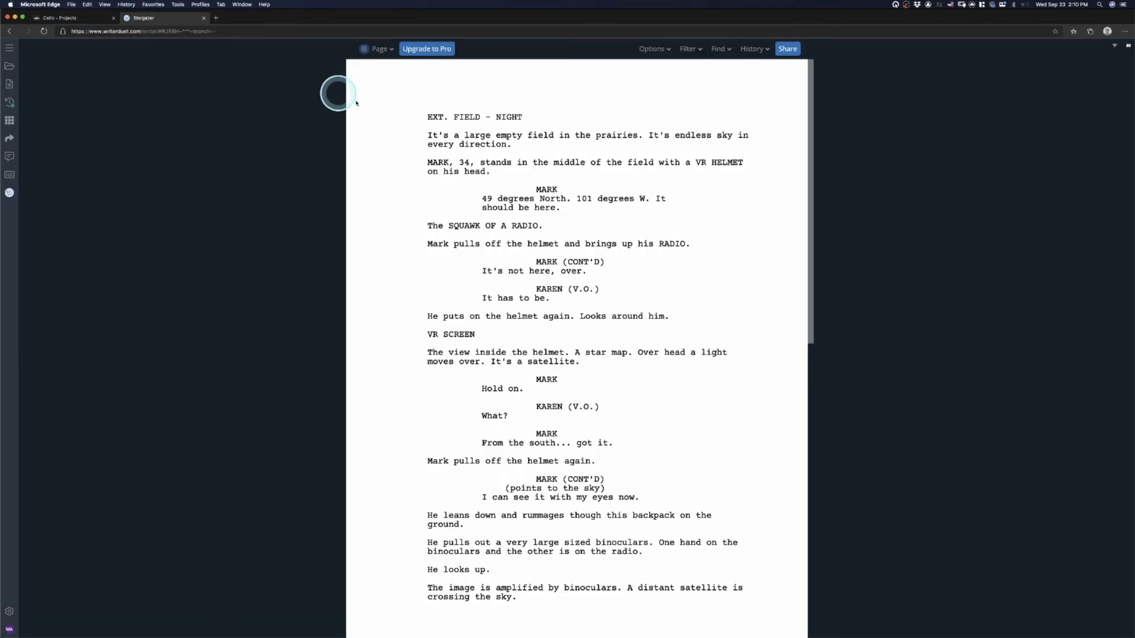
Switch to Celtx and open the Screenplay of the Stargazer project.
{"action": "left_click", "coordinate": [65, 17]}
{"action": "left_click", "coordinate": [155, 118]}
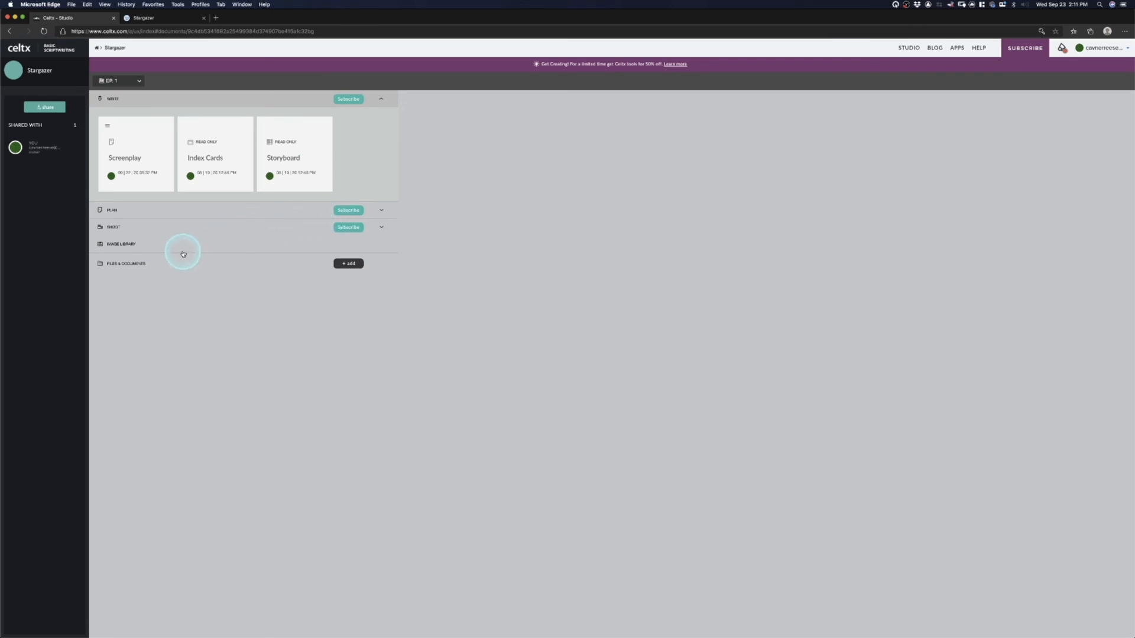
{"action": "left_click", "coordinate": [122, 158]}
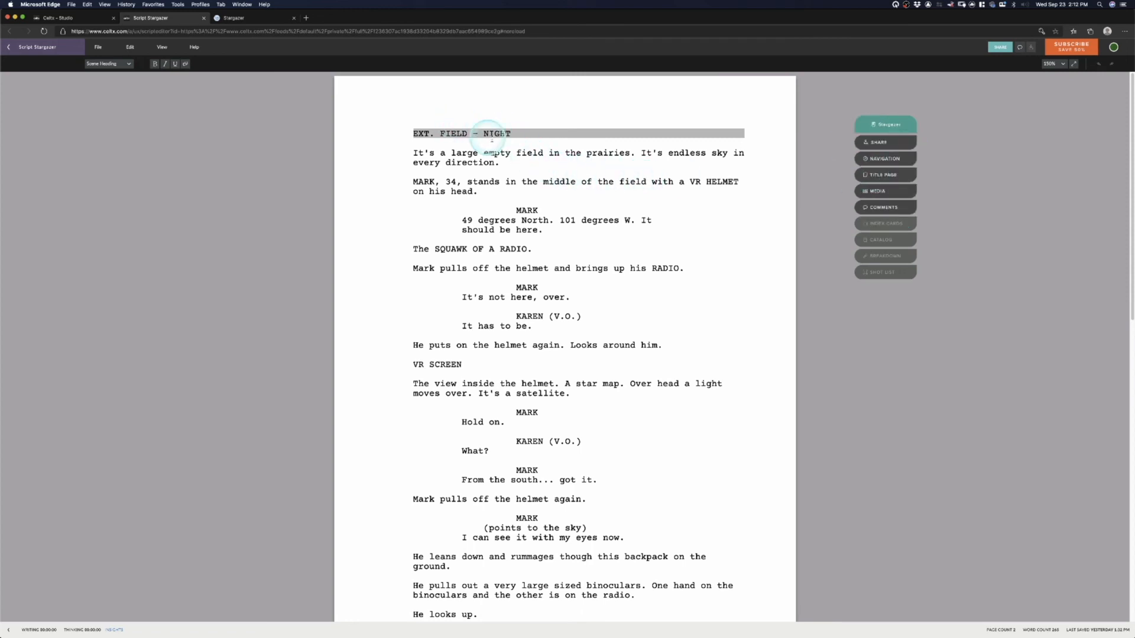
View the script's title page, go back to the Stargazer project and reopen its Screenplay.
{"action": "left_click", "coordinate": [881, 175]}
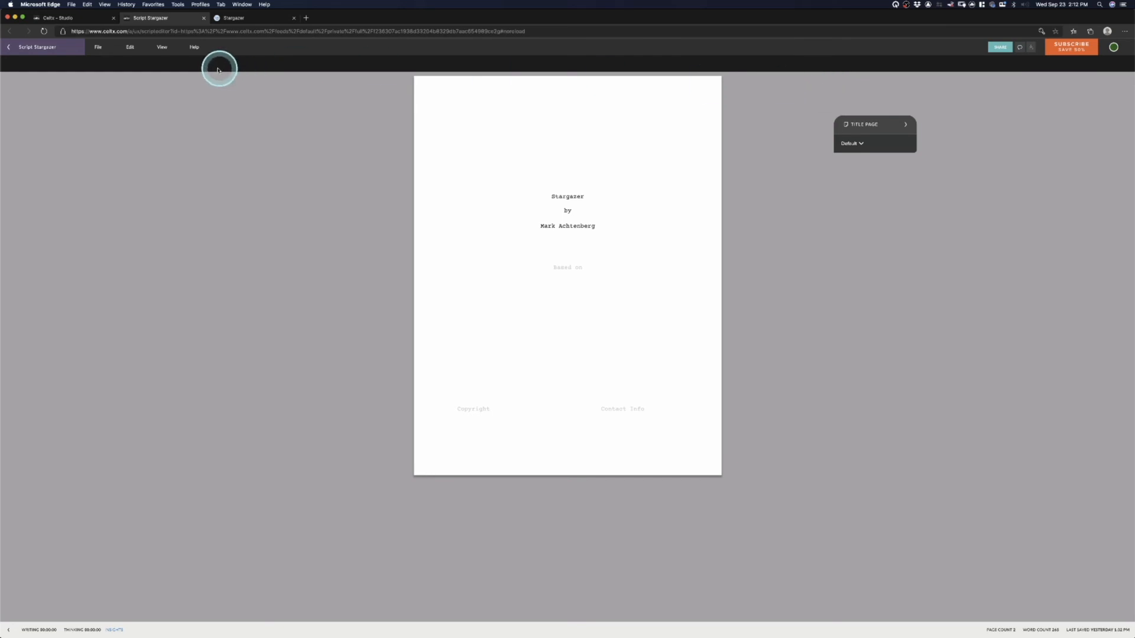
{"action": "left_click", "coordinate": [8, 48]}
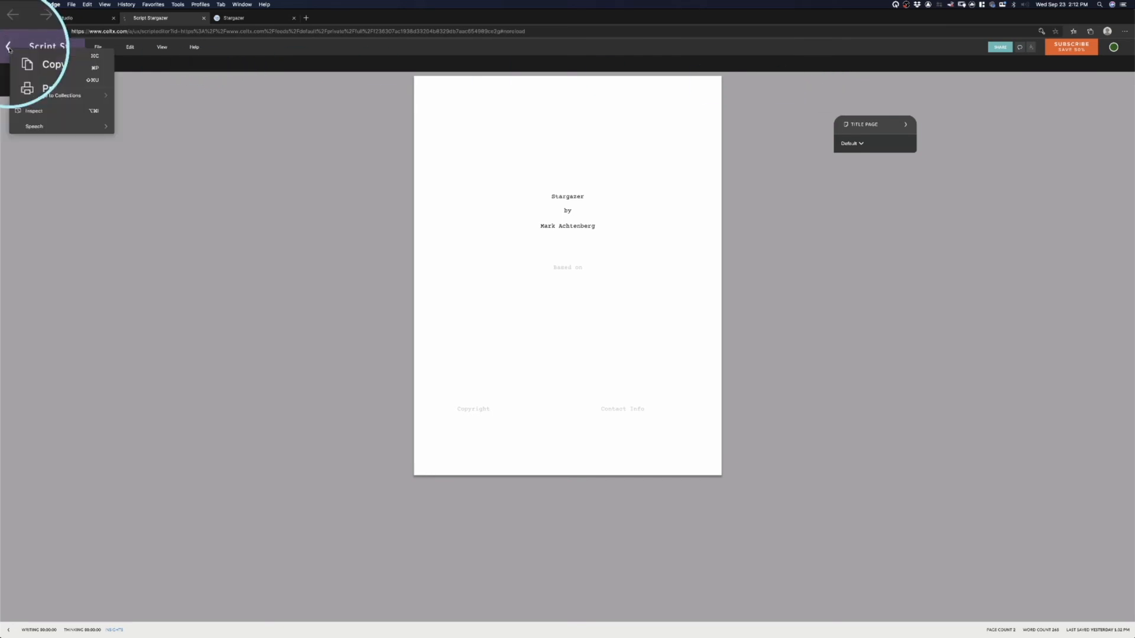
{"action": "left_click", "coordinate": [13, 44]}
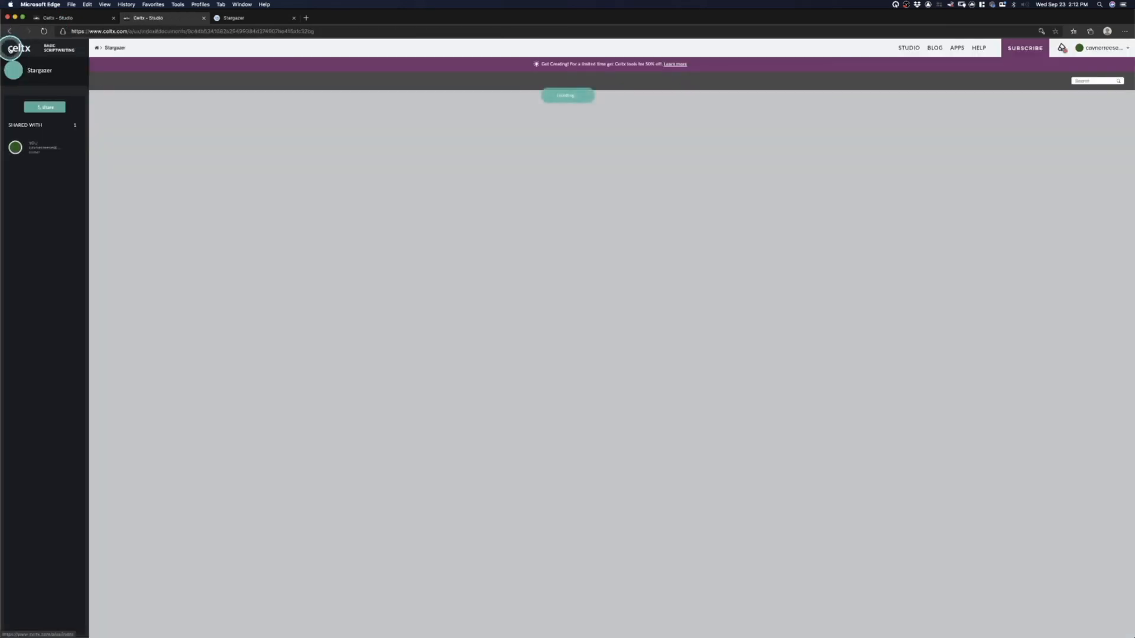
{"action": "left_click", "coordinate": [137, 159]}
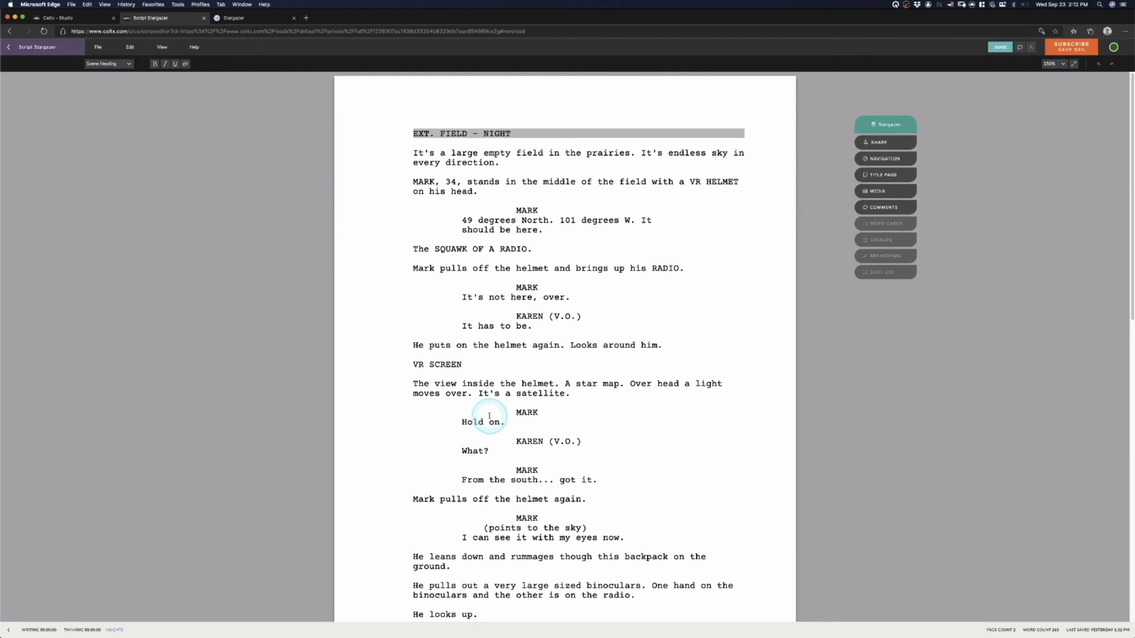
Delete all text from the screenplay and look through the available script element types.
{"action": "key", "text": "super+a"}
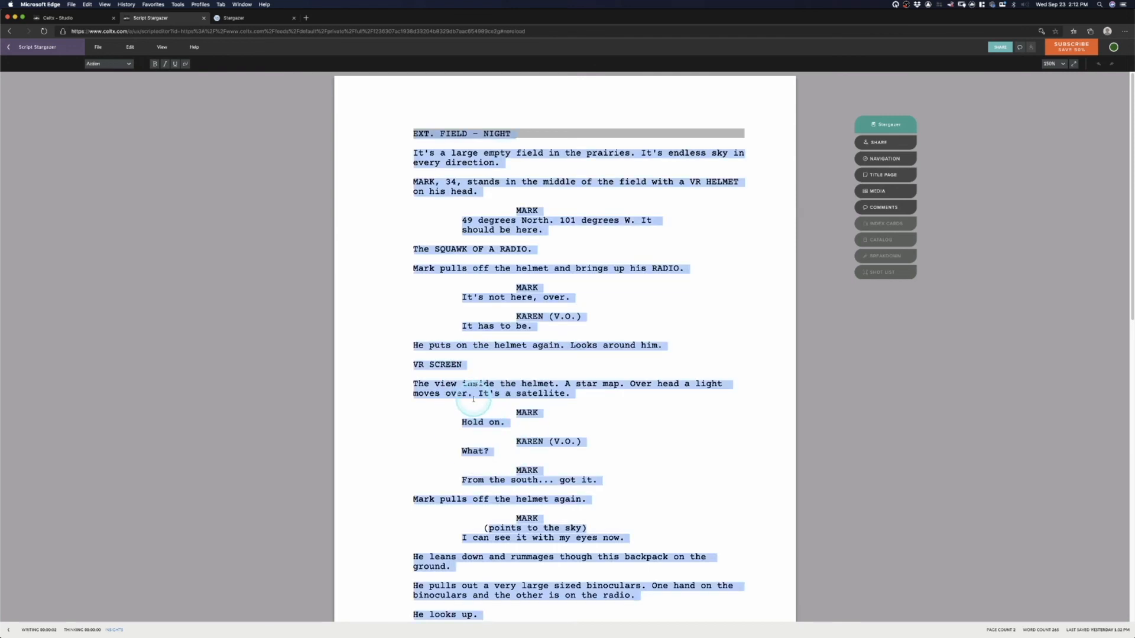
{"action": "key", "text": "BackSpace"}
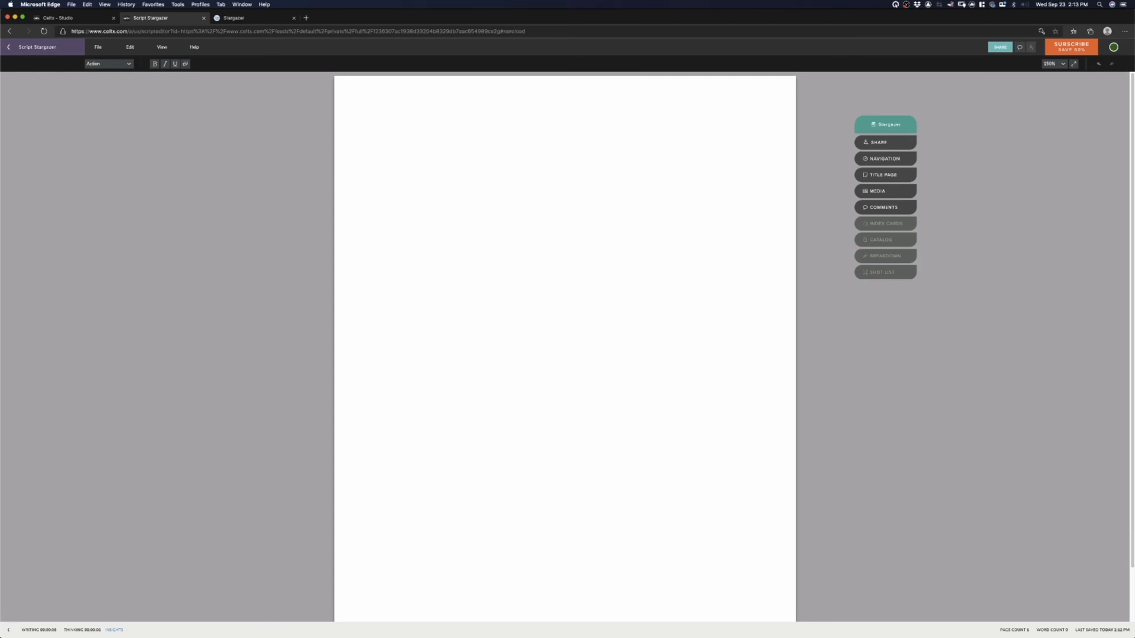
{"action": "left_click", "coordinate": [109, 64]}
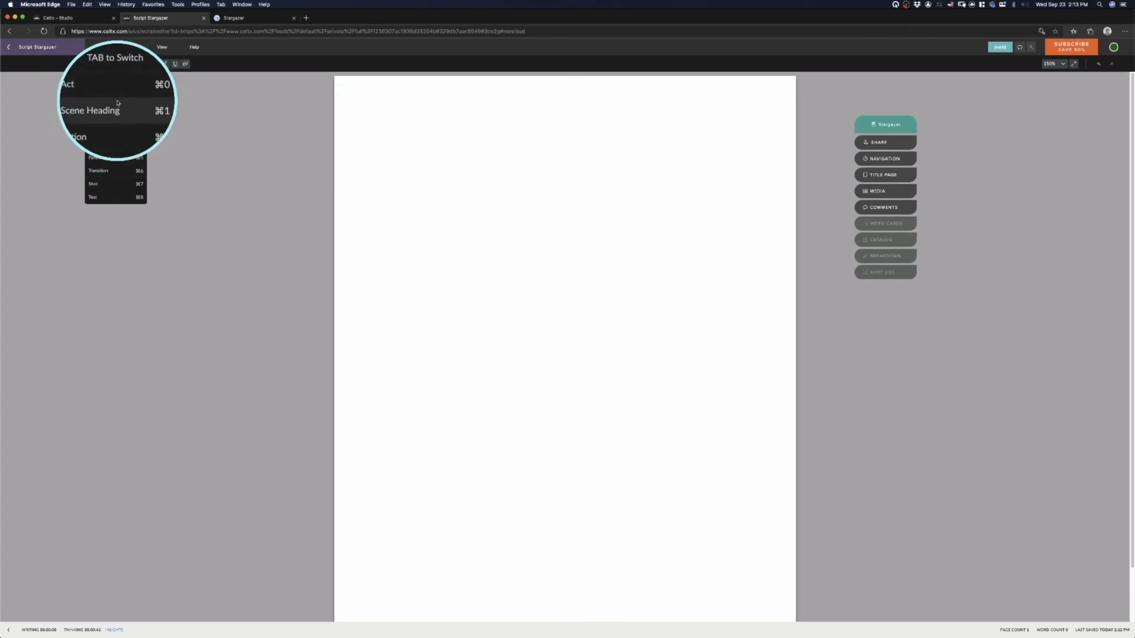
{"action": "left_click", "coordinate": [394, 134]}
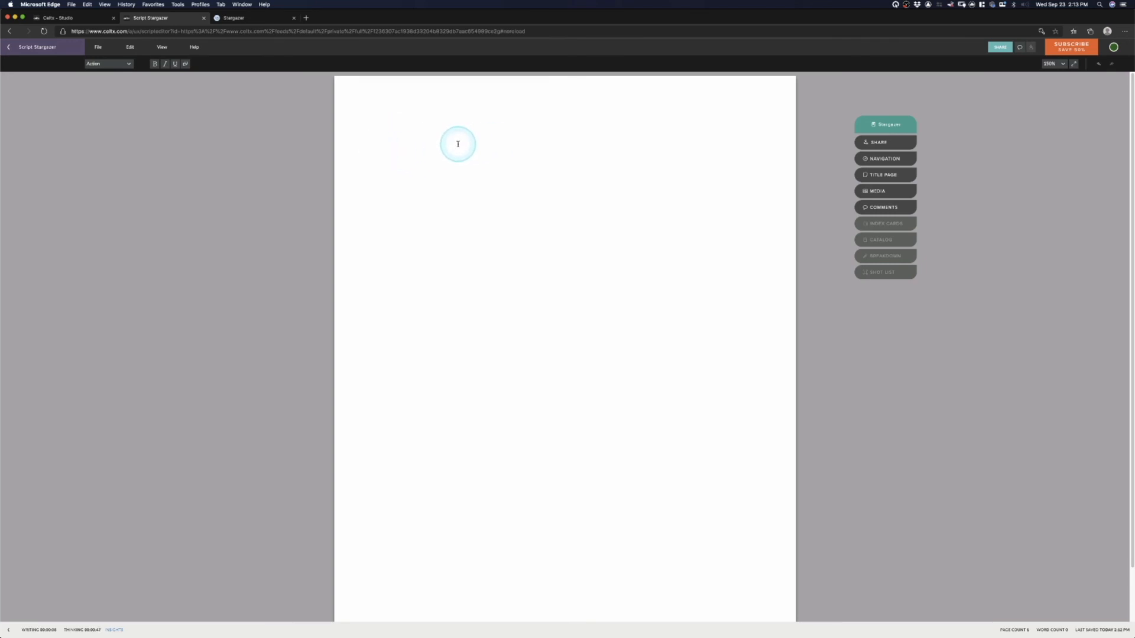
Write "Ext. Field - Night" as the first line and format it as a Scene Heading.
{"action": "type", "text": "Ext. Fi"}
{"action": "key", "text": "BackSpace"}
{"action": "key", "text": "BackSpace"}
{"action": "type", "text": "Field - Night"}
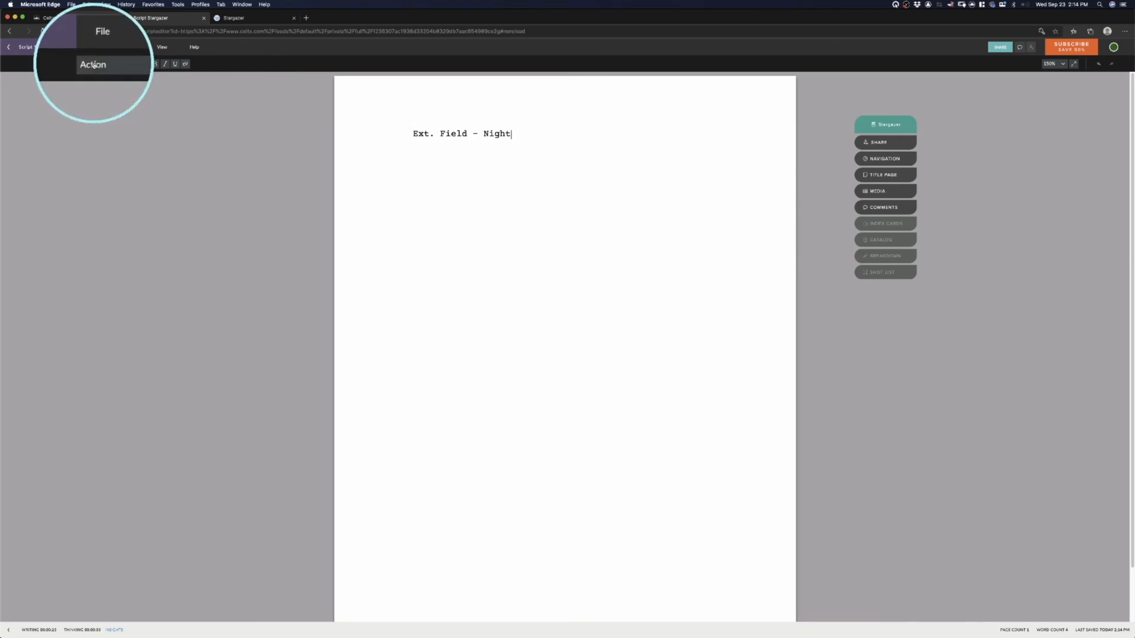
{"action": "left_click", "coordinate": [128, 64]}
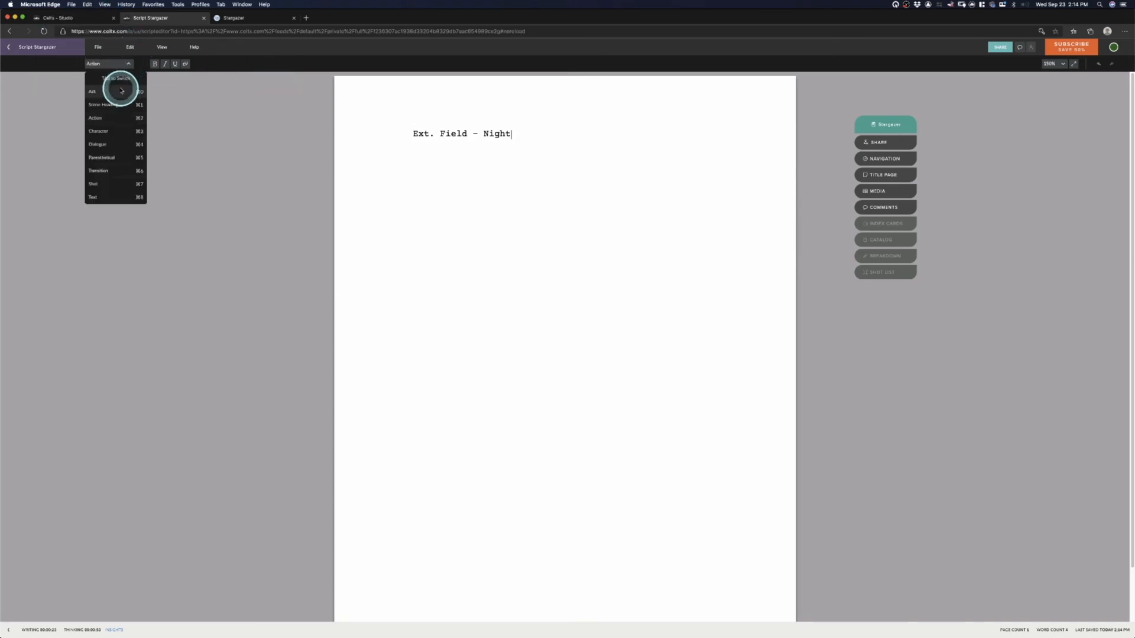
{"action": "left_click", "coordinate": [109, 104]}
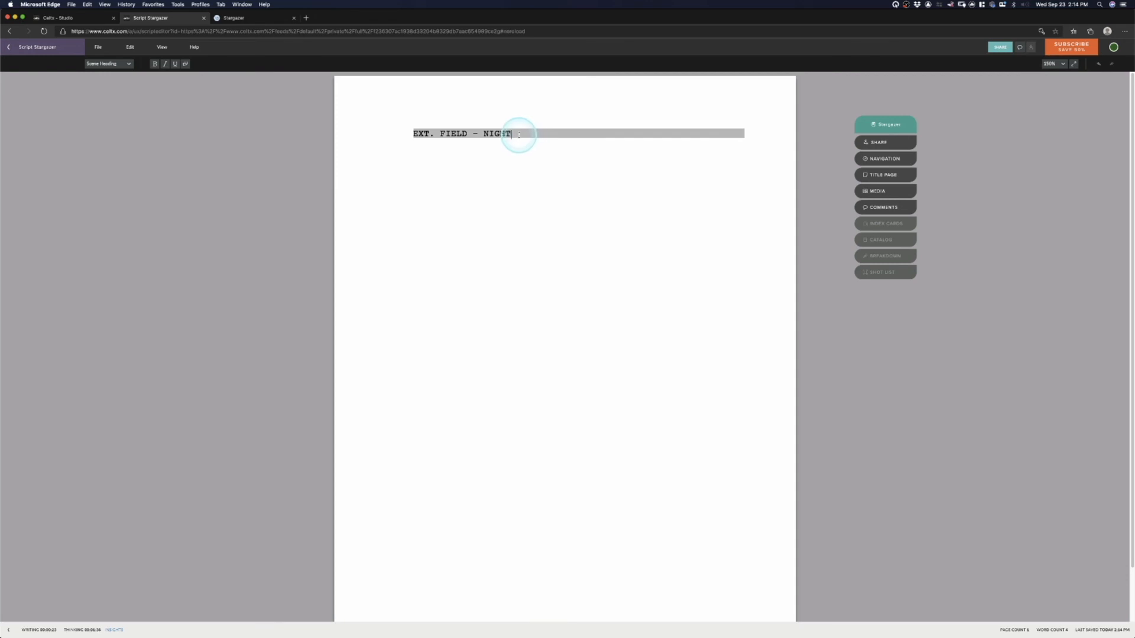
Add an Action paragraph reading "It's a very large empty field in the prairies. It's endless sky in every direction.".
{"action": "key", "text": "Return"}
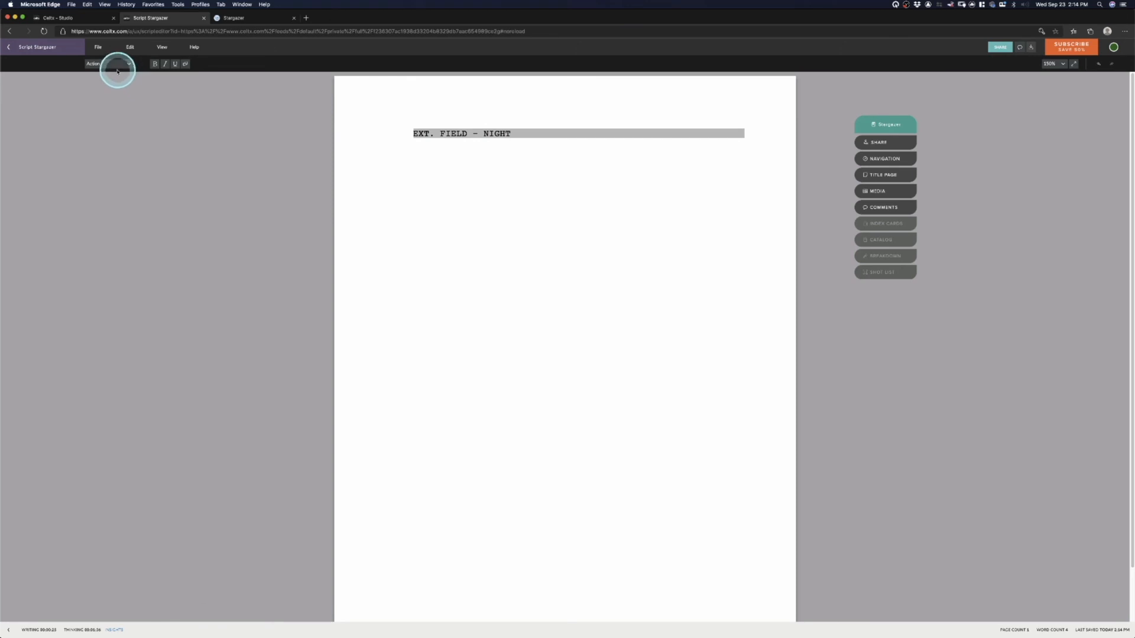
{"action": "left_click", "coordinate": [91, 67]}
{"action": "left_click", "coordinate": [91, 66]}
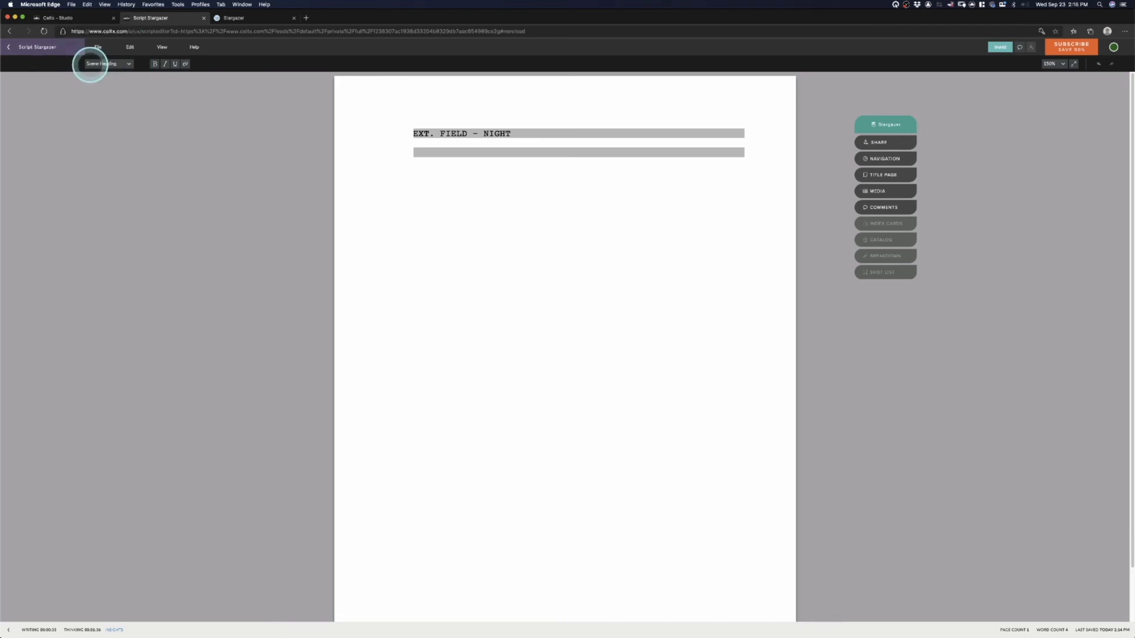
{"action": "left_click", "coordinate": [90, 63]}
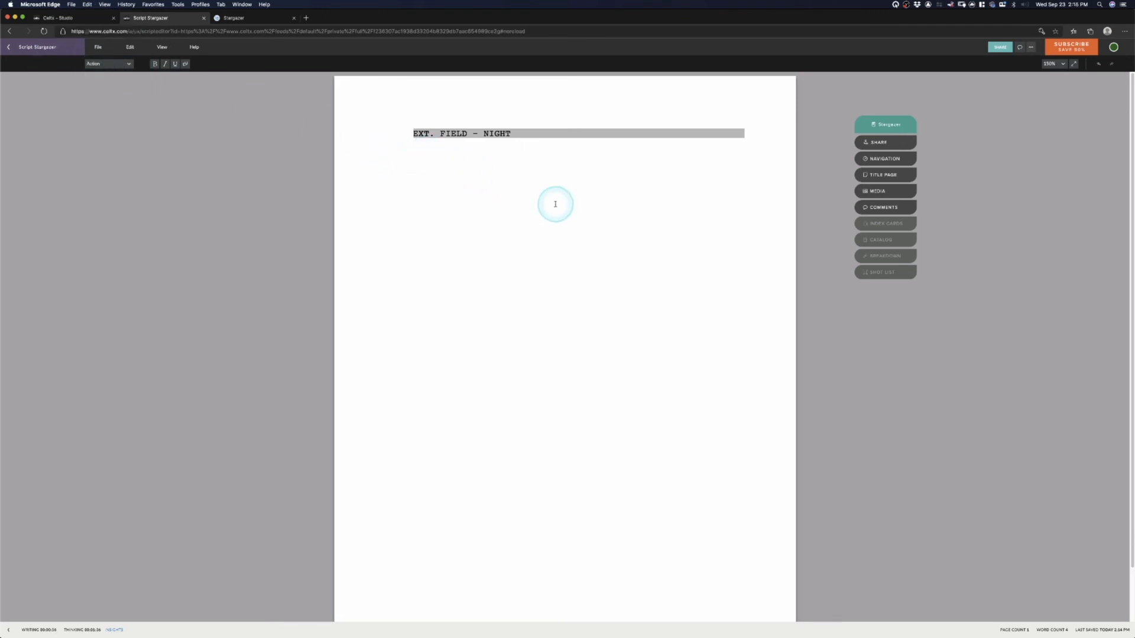
{"action": "type", "text": "It's a very large empty field in the par"}
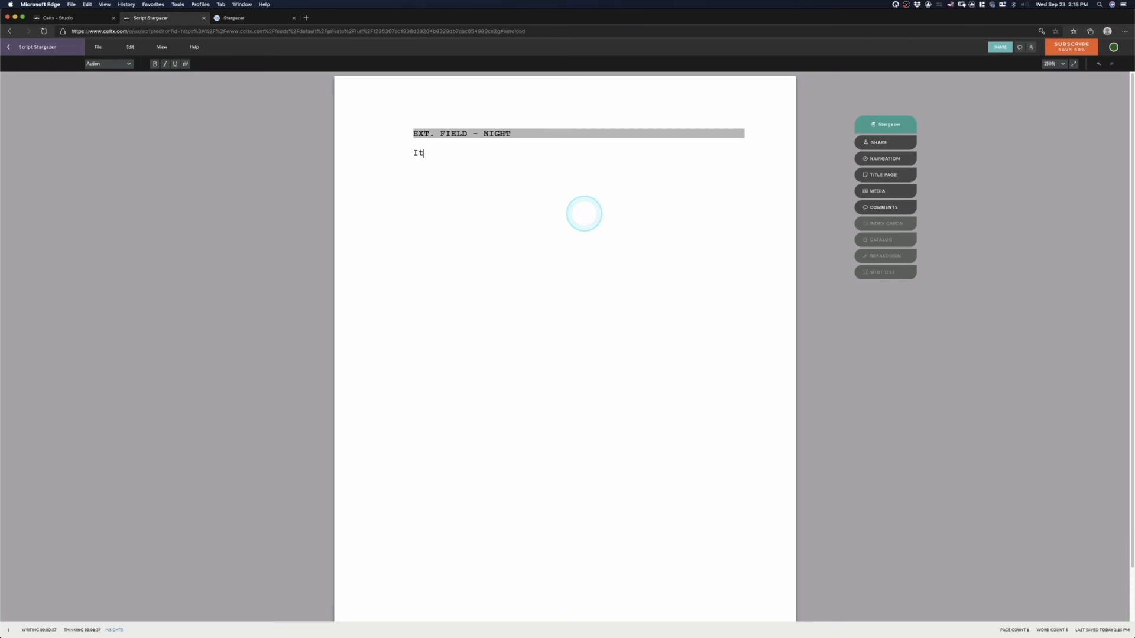
{"action": "key", "text": "BackSpace"}
{"action": "key", "text": "BackSpace"}
{"action": "type", "text": "rairies. It's endless sky in every direction."}
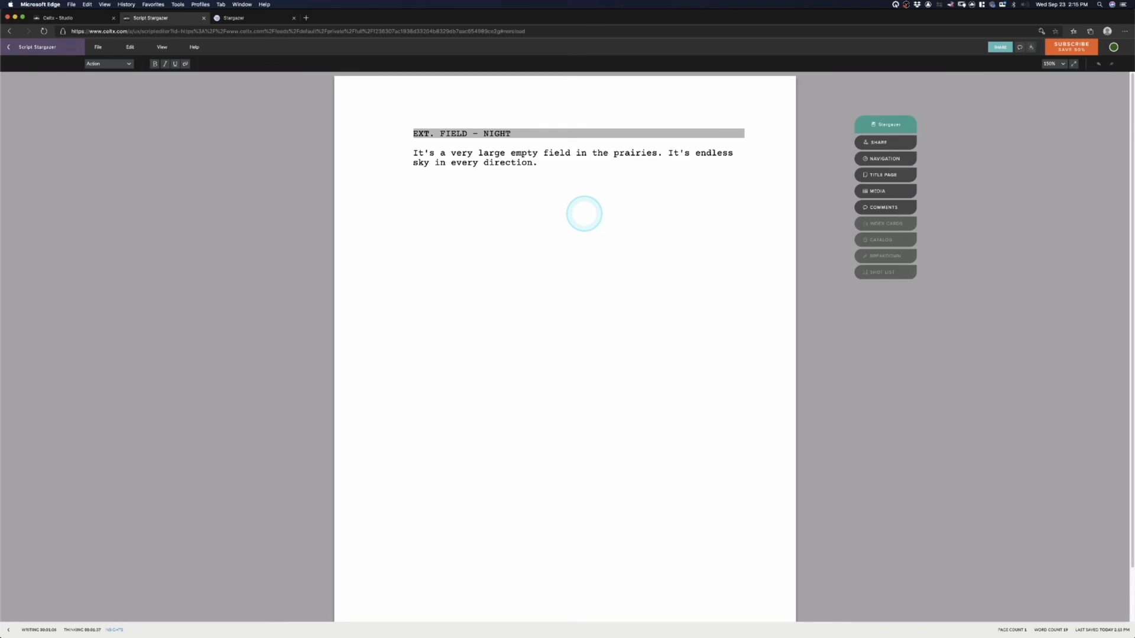
Add another Action paragraph: "MARK, 34, stands in the middle of the field with a VR HELMET on his head.".
{"action": "key", "text": "Return"}
{"action": "type", "text": "MARK"}
{"action": "type", "text": ", 34, stands in the middle of the field with a VR HELMET on his head."}
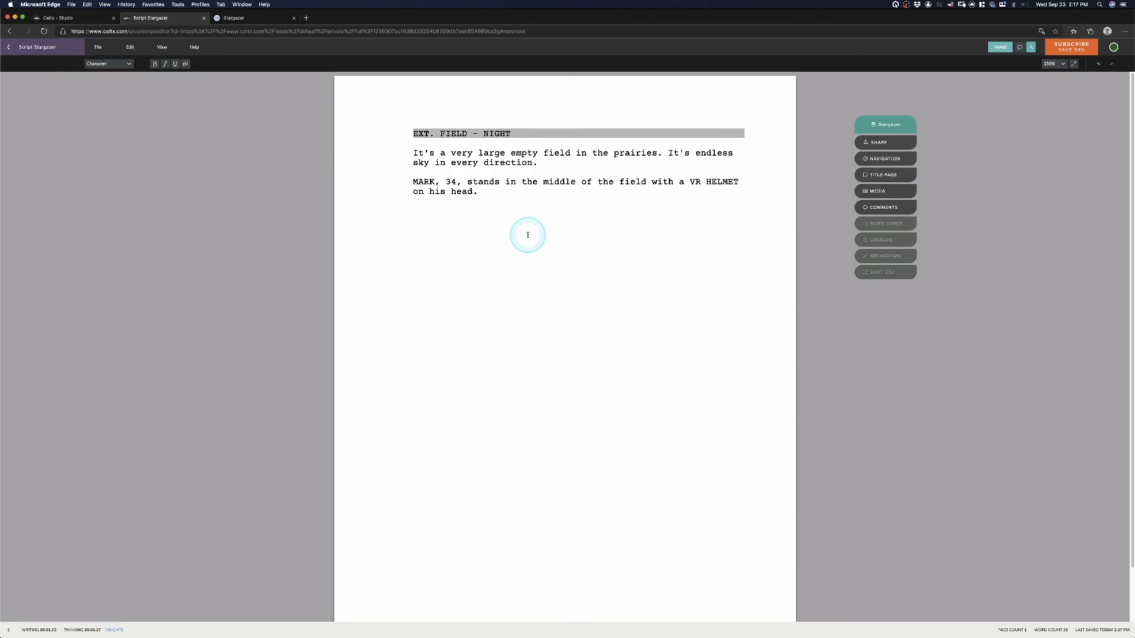
Add the character MARK with the dialogue "101 degrees North. 101 degrees W. It should be here.".
{"action": "type", "text": "MARK"}
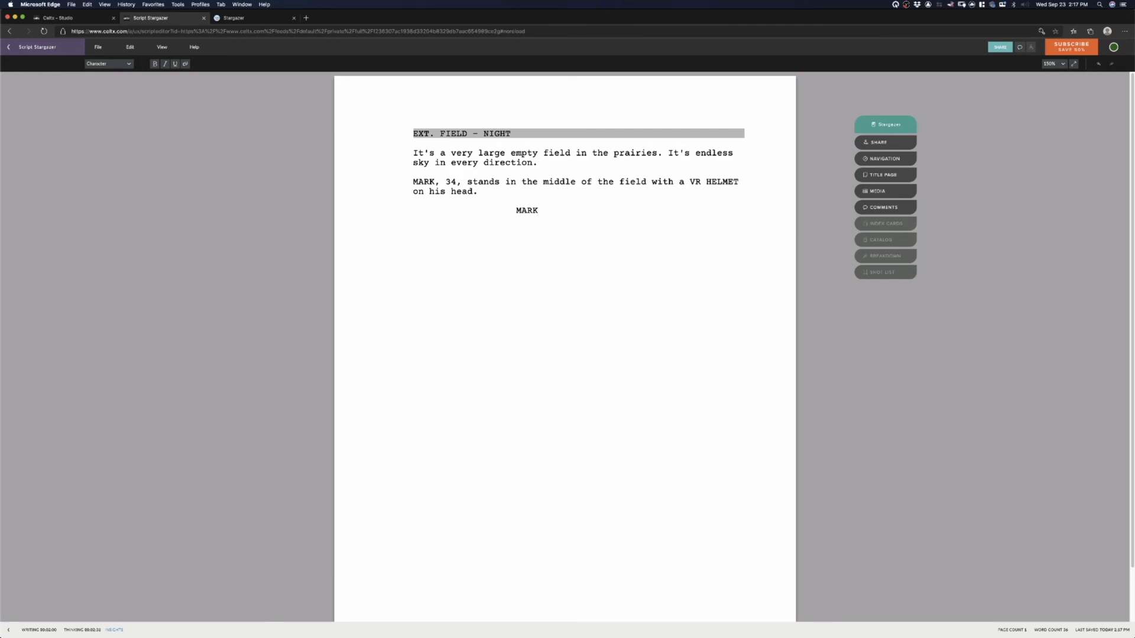
{"action": "left_click", "coordinate": [528, 234]}
{"action": "key", "text": "Return"}
{"action": "type", "text": "101 degrees"}
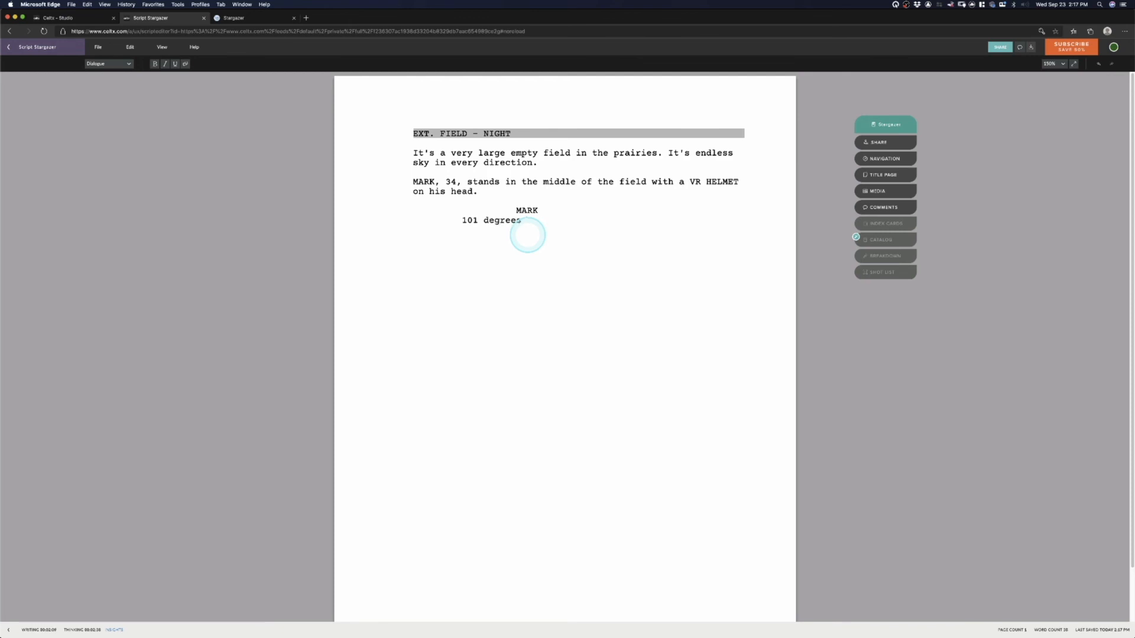
{"action": "type", "text": " North. 101 degrees W. It'"}
{"action": "key", "text": "BackSpace"}
{"action": "type", "text": "should be here."}
{"action": "key", "text": "Return"}
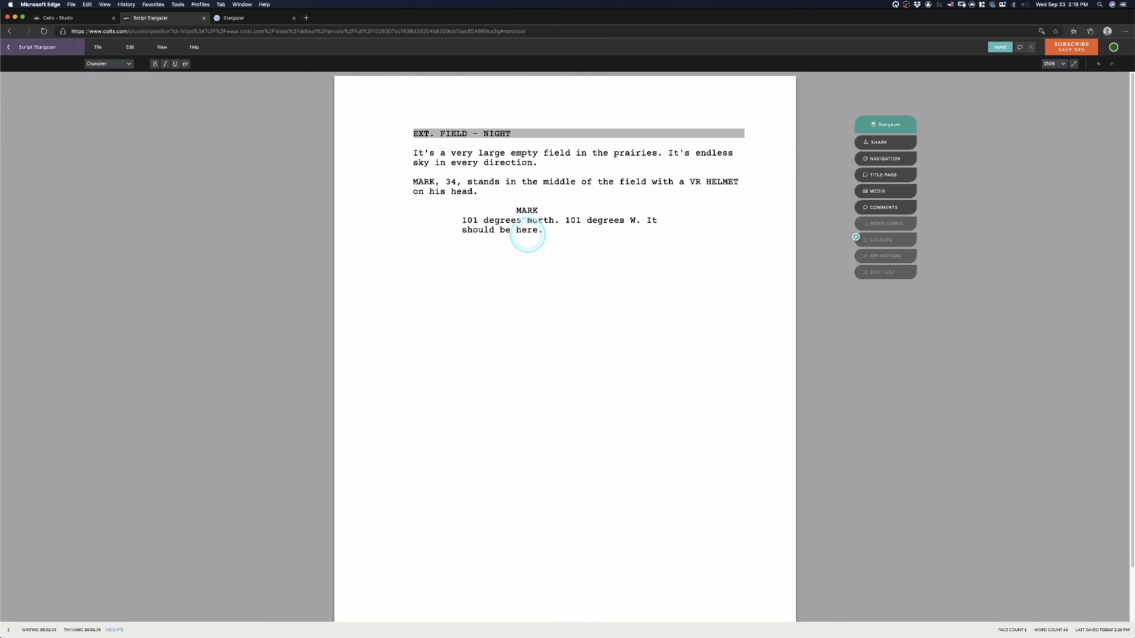
Check which element types are assigned to MARK's name line and to his first speech.
{"action": "left_click", "coordinate": [537, 212]}
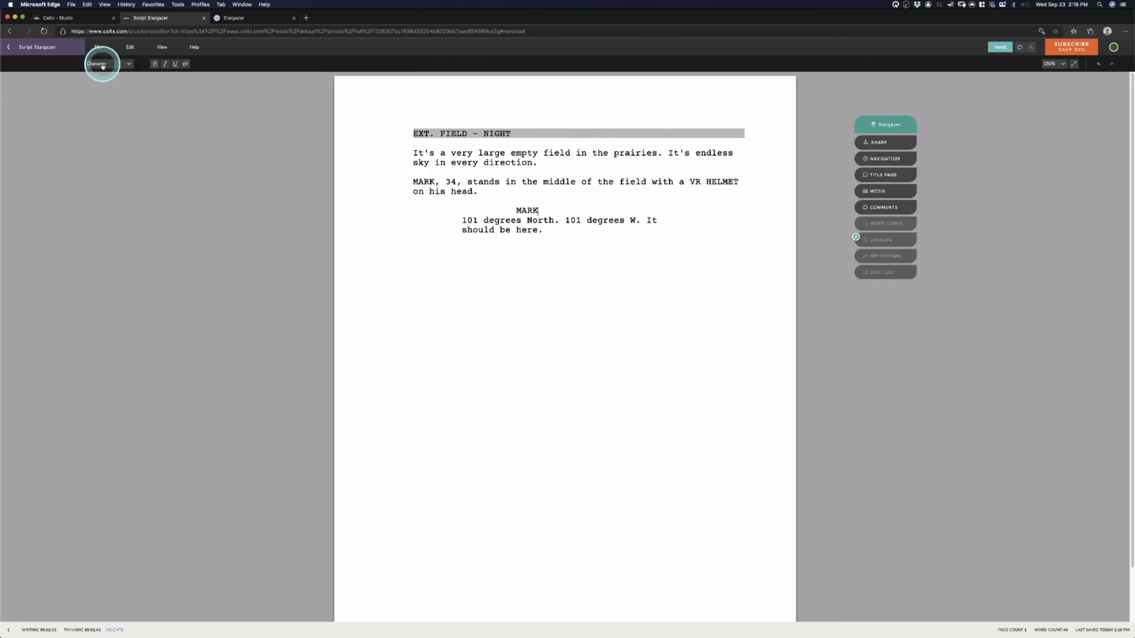
{"action": "left_click", "coordinate": [496, 230]}
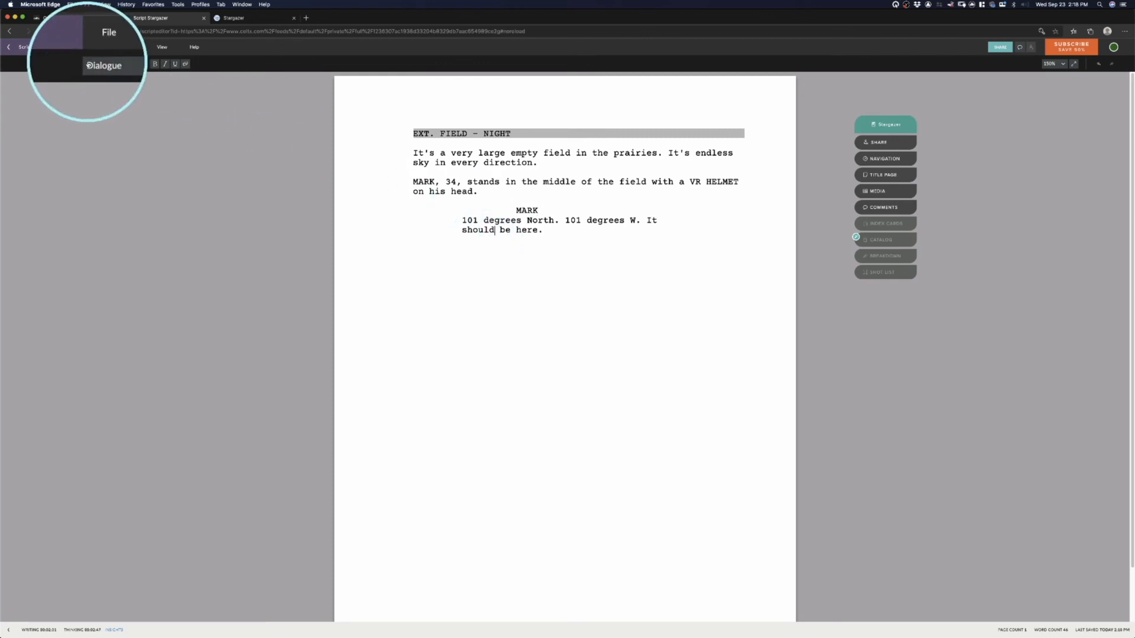
{"action": "left_click", "coordinate": [545, 241]}
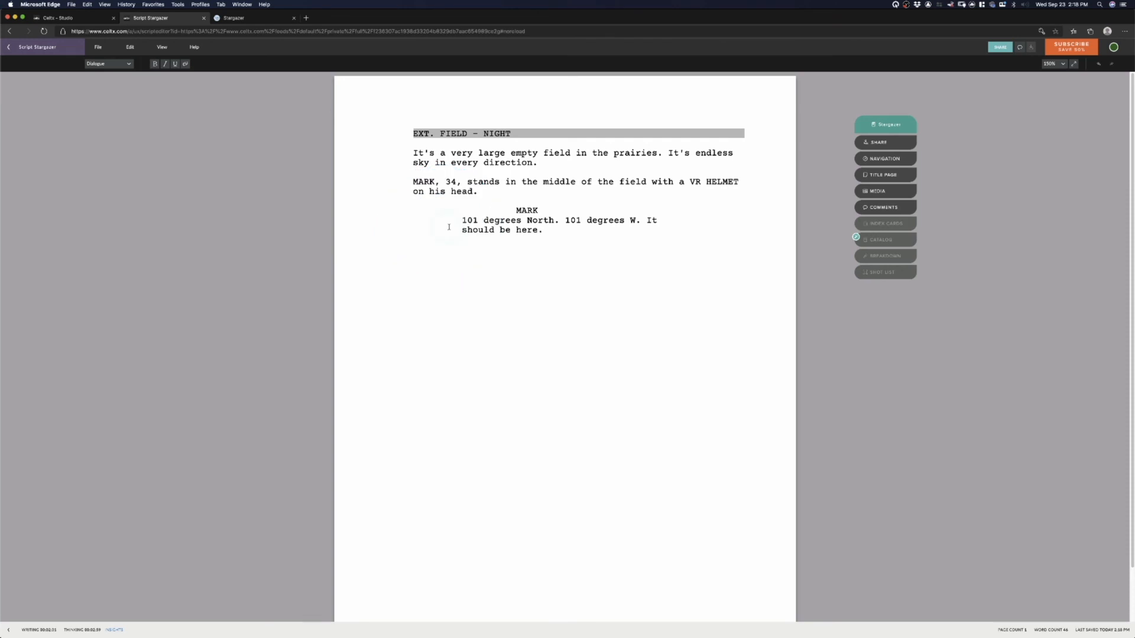
Add an Action line below MARK's first speech reading "The SQUAWK OF A RADIO.".
{"action": "key", "text": "Return"}
{"action": "left_click", "coordinate": [98, 64]}
{"action": "left_click", "coordinate": [93, 53]}
{"action": "type", "text": "The SQUAWK OF A RADIO."}
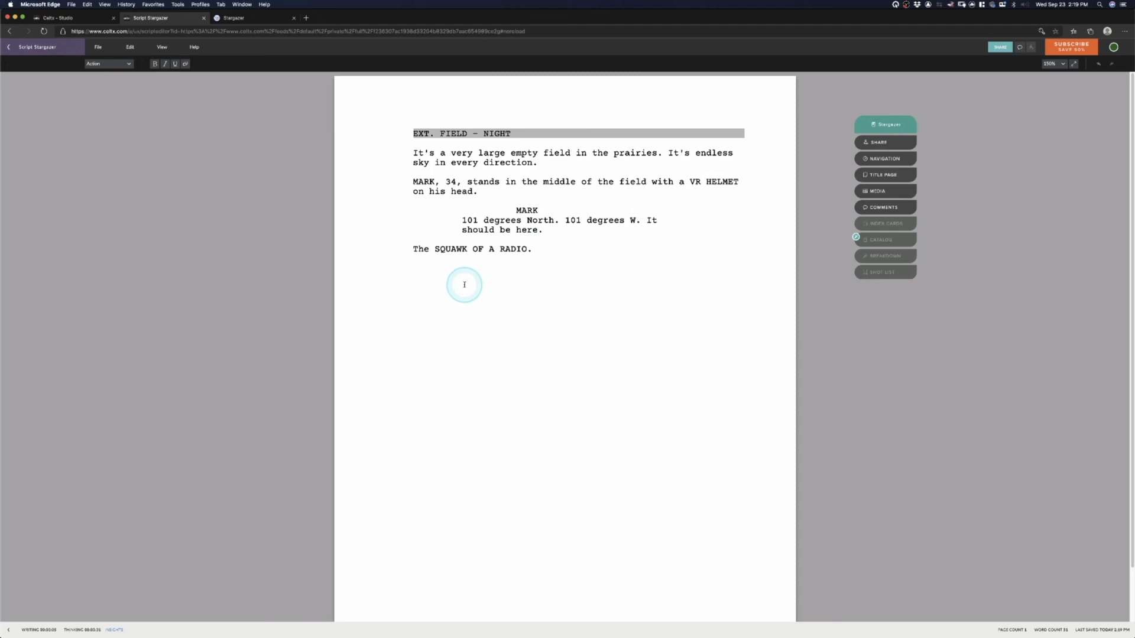
Add the Action line "Mark pulls off the helmet and brings up his RADIO.".
{"action": "key", "text": "Return"}
{"action": "type", "text": "Mark"}
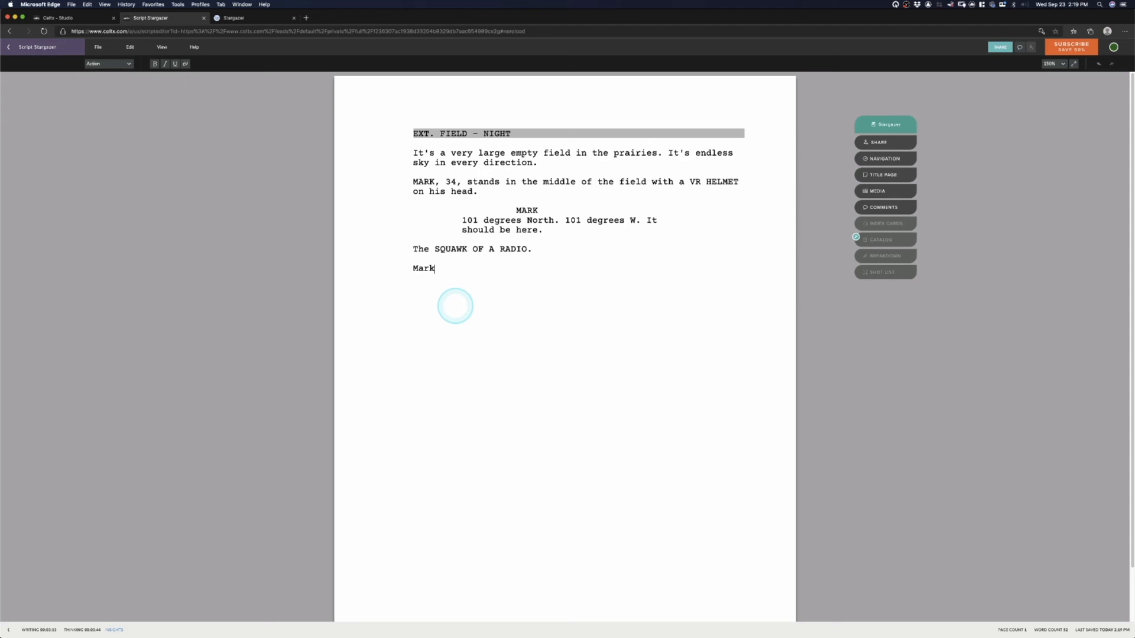
{"action": "type", "text": "pulls off the helmet and brings up his RADIO."}
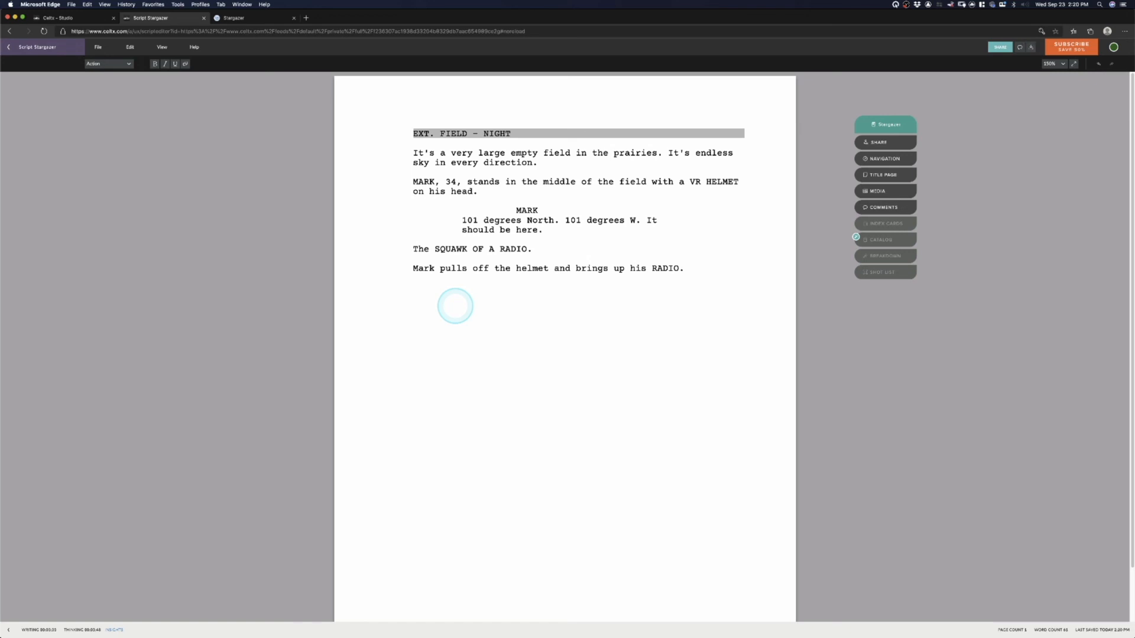
Add a second Character line for MARK with the dialogue "It's not here, over.".
{"action": "left_click", "coordinate": [93, 67]}
{"action": "left_click", "coordinate": [95, 66]}
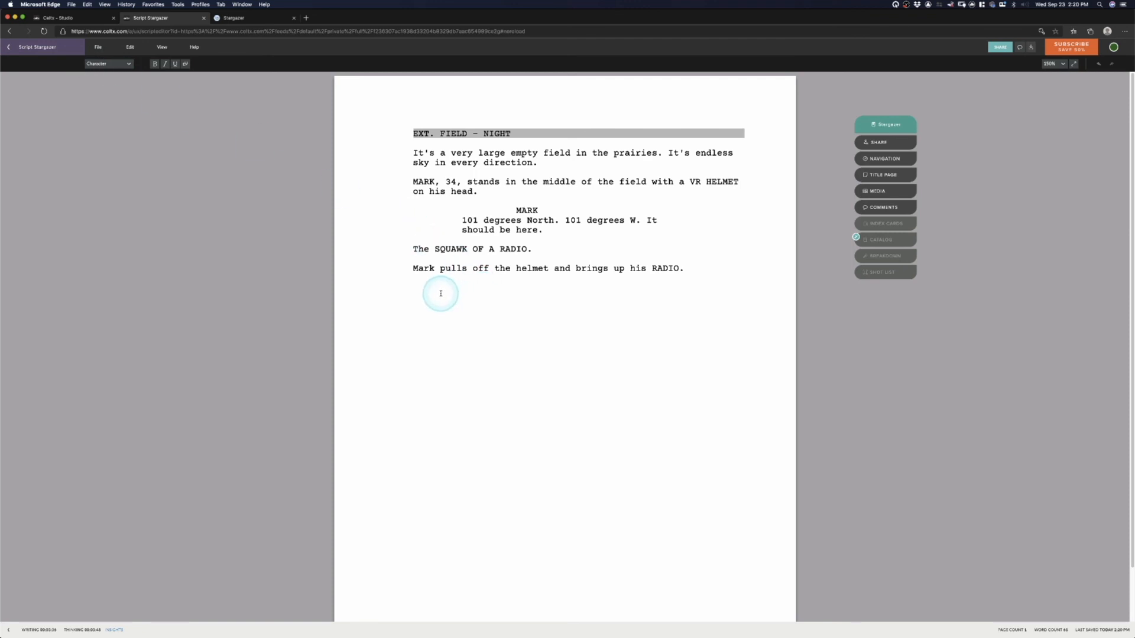
{"action": "type", "text": "MARK"}
{"action": "key", "text": "Return"}
{"action": "type", "text": "It's not here , over."}
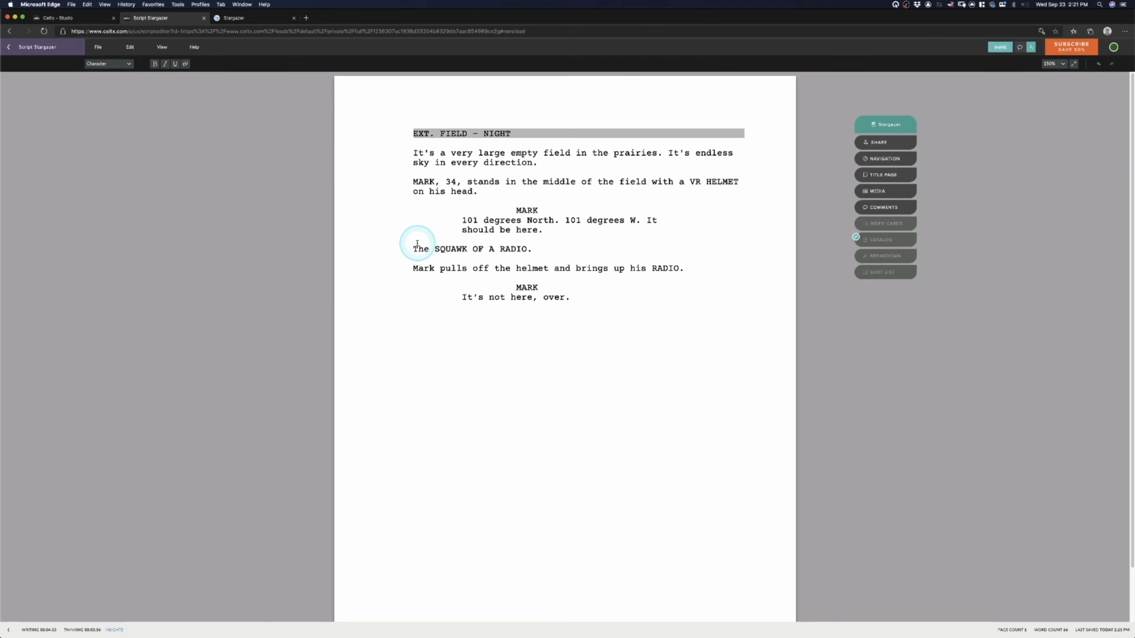
Add the character KAREN (V.O.) with the dialogue "It has to be.".
{"action": "type", "text": "KAREN (V.O."}
{"action": "key", "text": "Return"}
{"action": "type", "text": "It has to be. "}
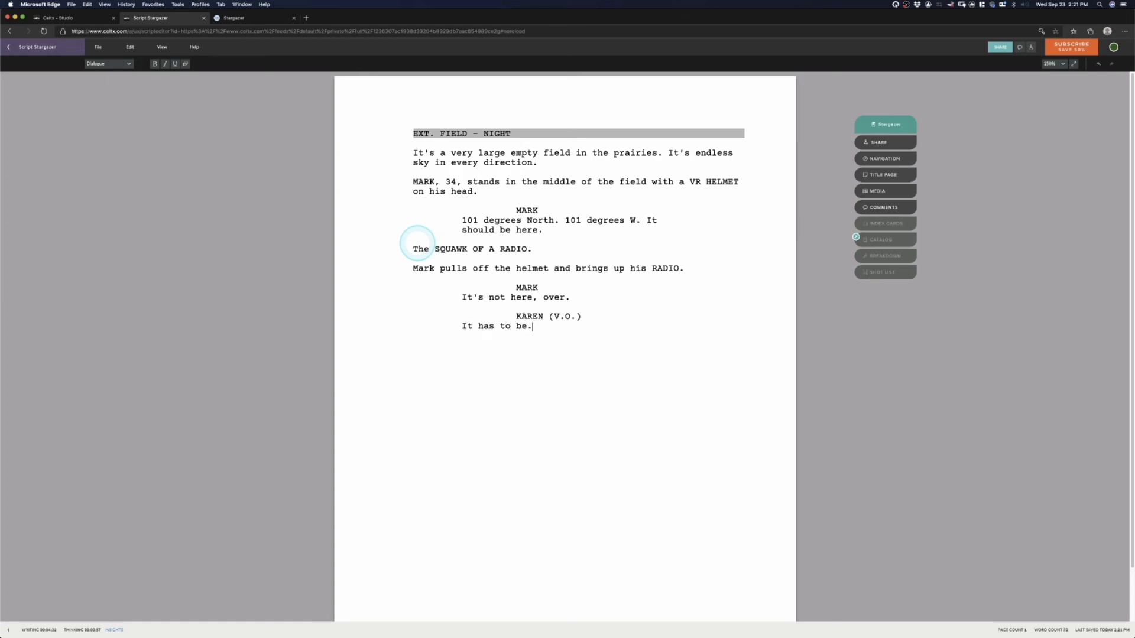
Add the Action lines "He puts the helmet back on. Looks around him." and "VR SCREEN" below KAREN's speech.
{"action": "type", "text": "H"}
{"action": "type", "text": "He puts the helmet back on."}
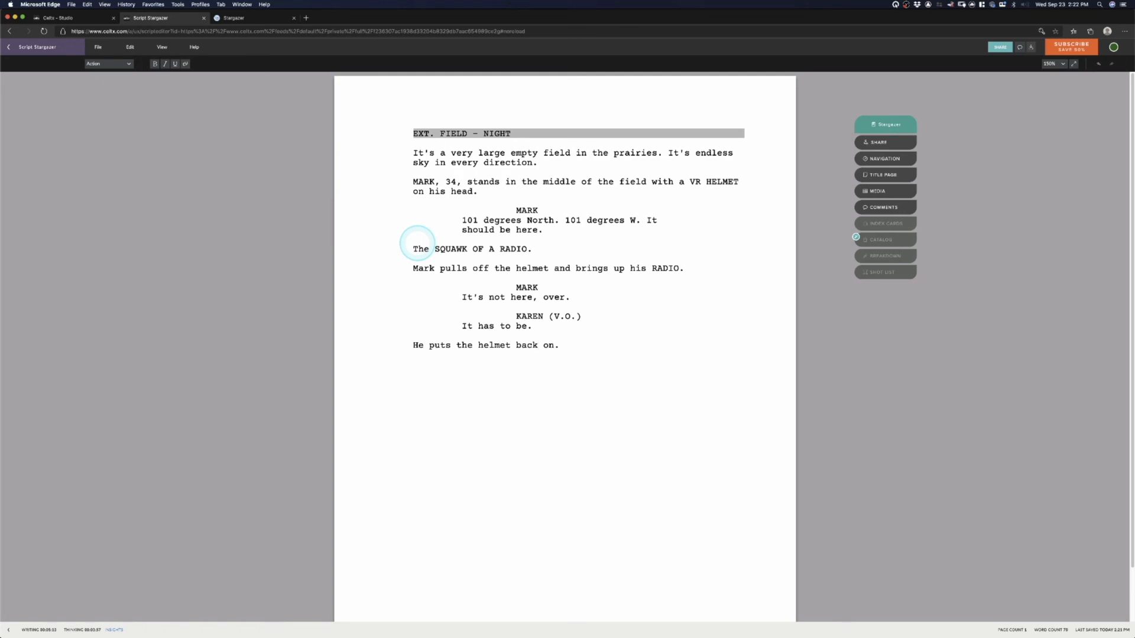
{"action": "type", "text": " Looks around him."}
{"action": "key", "text": "Return"}
{"action": "type", "text": "VR SCREEN"}
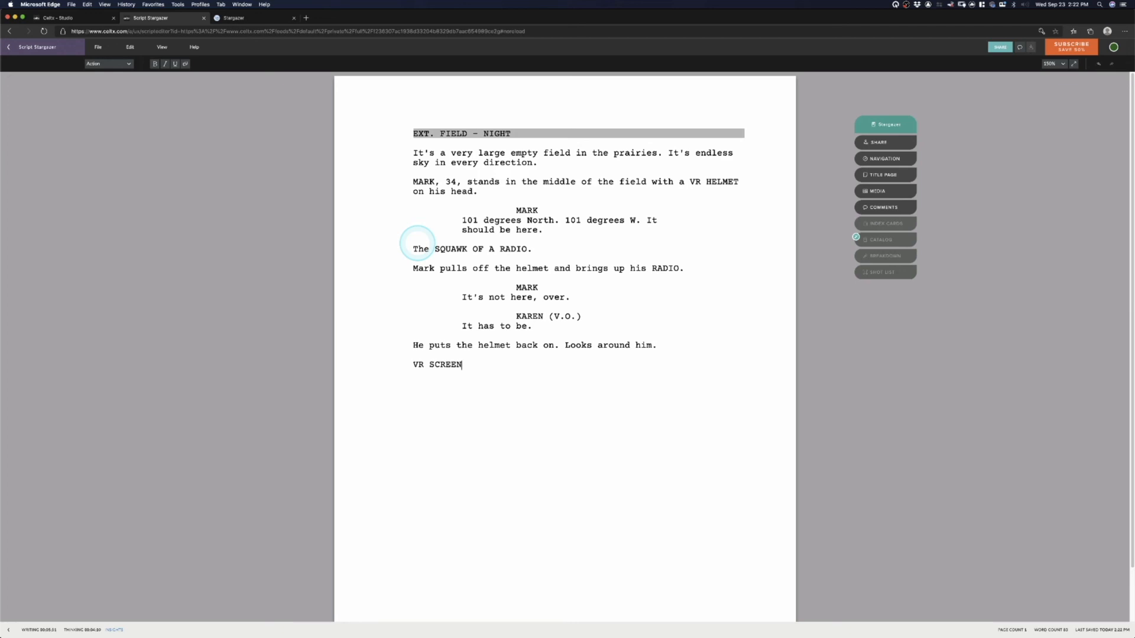
Add the Action line "The view inside the helmet. A star map. Over head a light moves over. It's a satellite." below VR SCREEN.
{"action": "type", "text": "The view inside the helmet. A star map."}
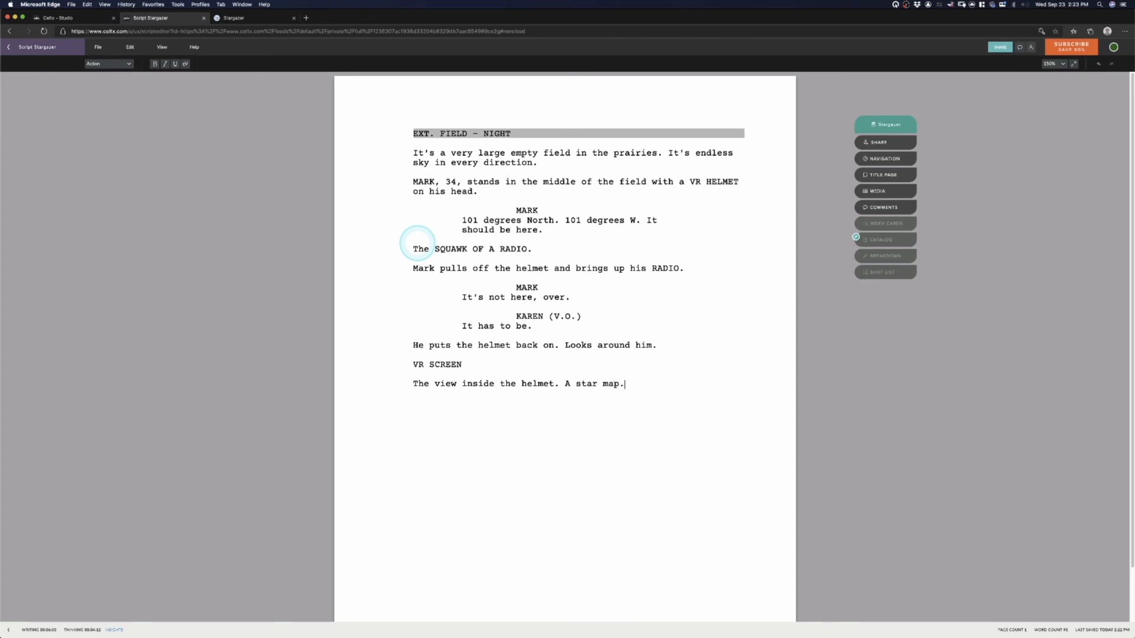
{"action": "type", "text": " Over head a light moves over. It's a satellite."}
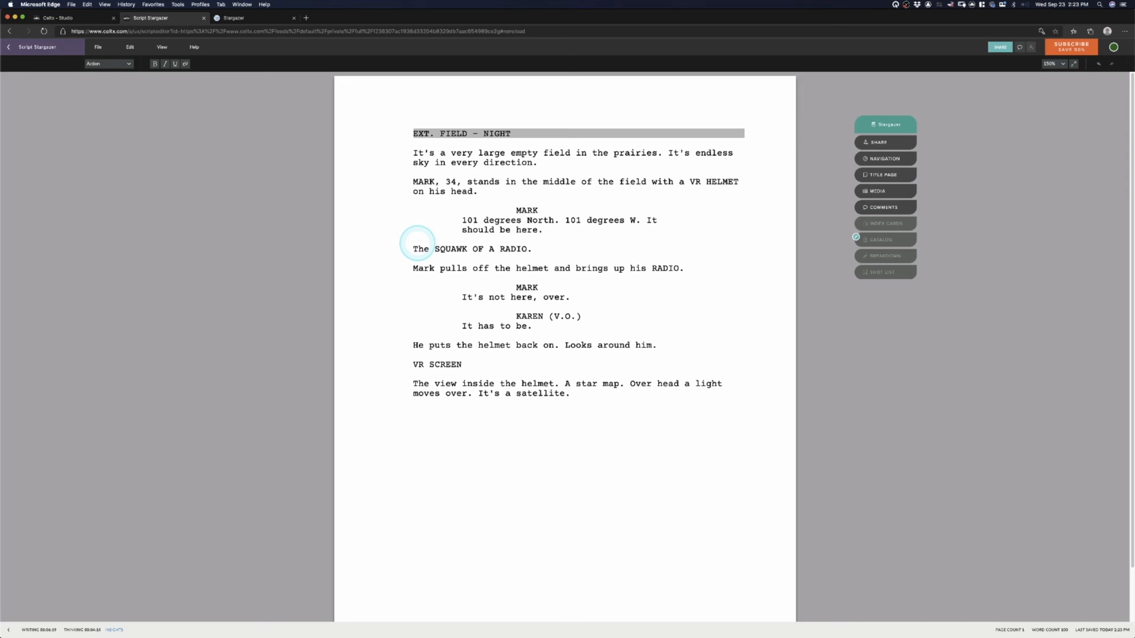
{"action": "key", "text": "Return"}
Add MARK with the dialogue "Hold on." and KAREN (V.O.) with the dialogue "What?".
{"action": "key", "text": "Tab"}
{"action": "type", "text": "MARK"}
{"action": "key", "text": "Return"}
{"action": "type", "text": "Hold on."}
{"action": "type", "text": "KAREN"}
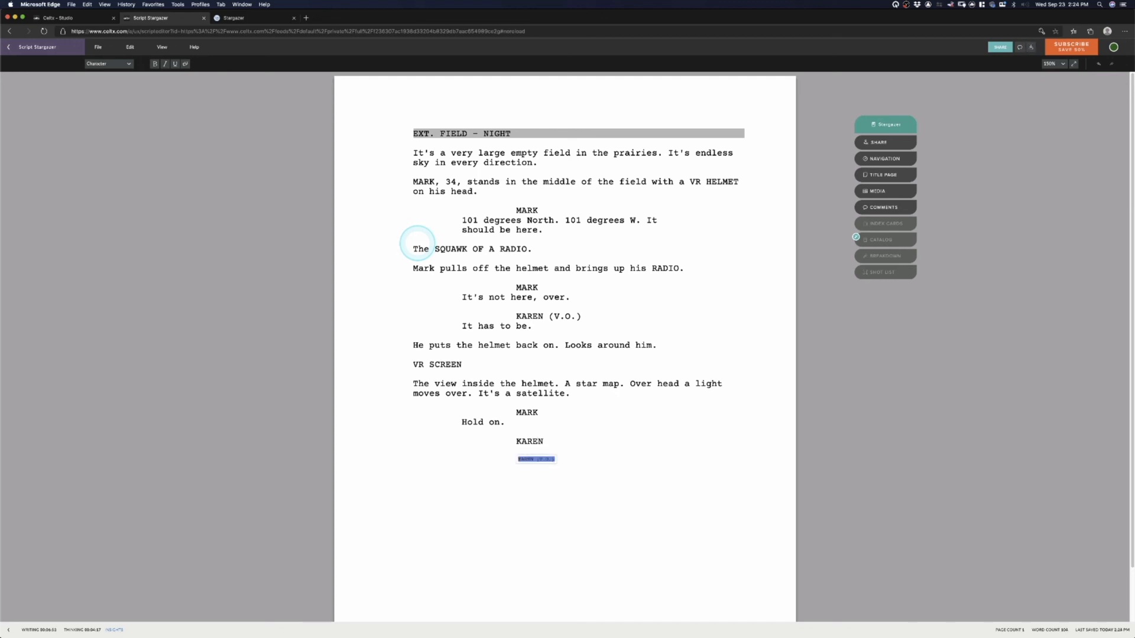
{"action": "key", "text": "Return"}
{"action": "type", "text": "What?"}
{"action": "key", "text": "Return"}
Add MARK's dialogue "Hold on... from the south. Got it!" and the Action line "Mark pulls off the helmet again.".
{"action": "type", "text": "MARK"}
{"action": "key", "text": "Return"}
{"action": "type", "text": "Hold on."}
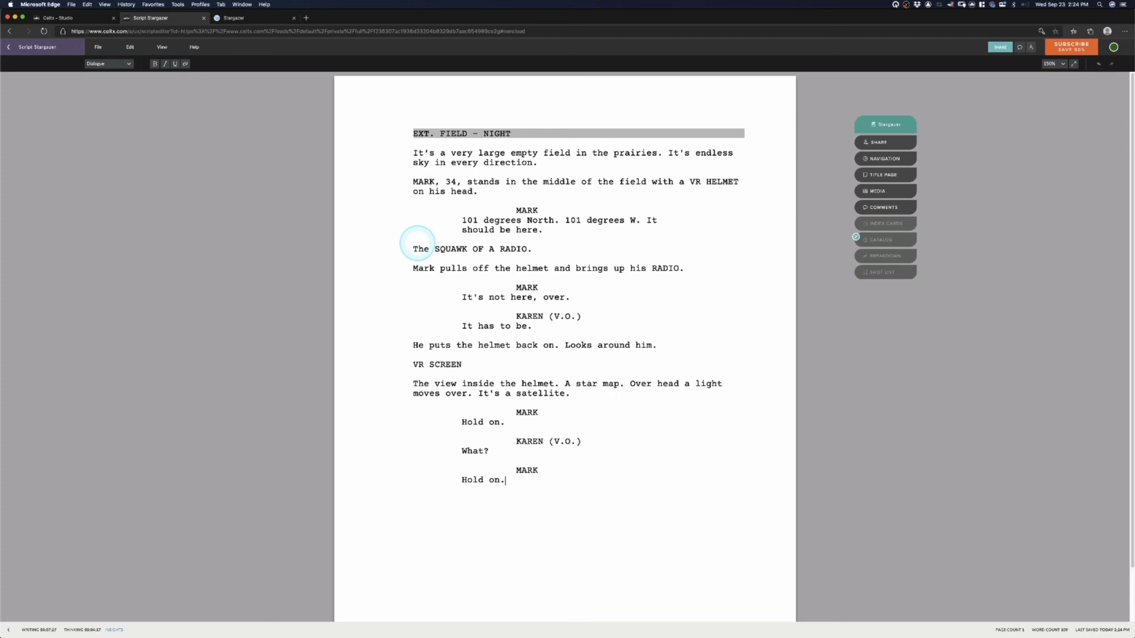
{"action": "type", "text": ".. from the south. Got it!"}
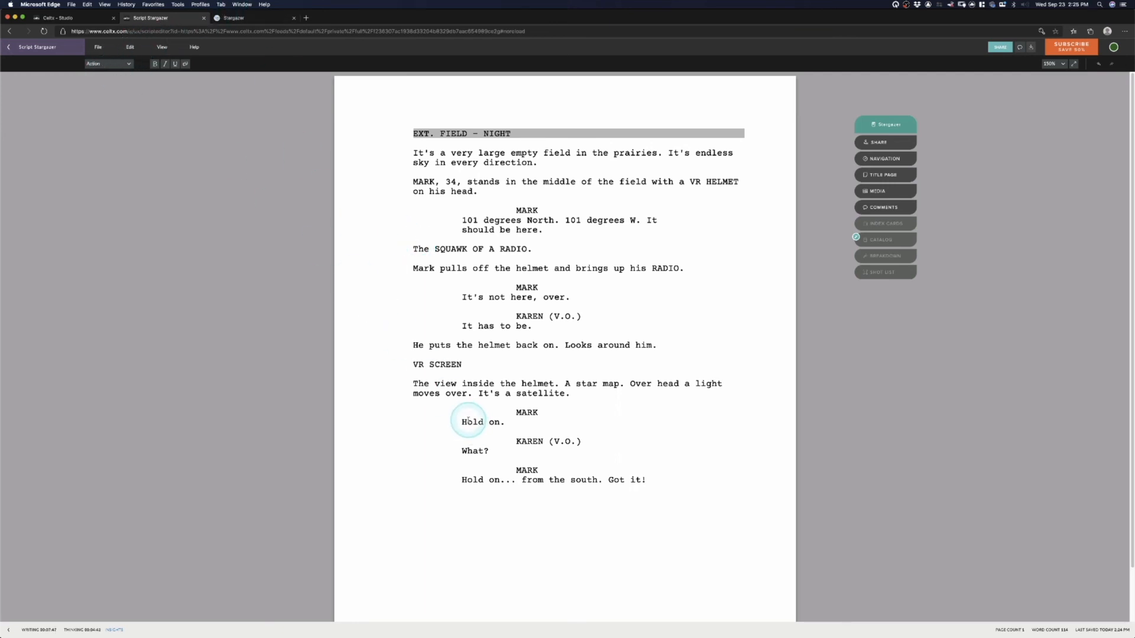
{"action": "type", "text": "Mark pulls off the helmet again."}
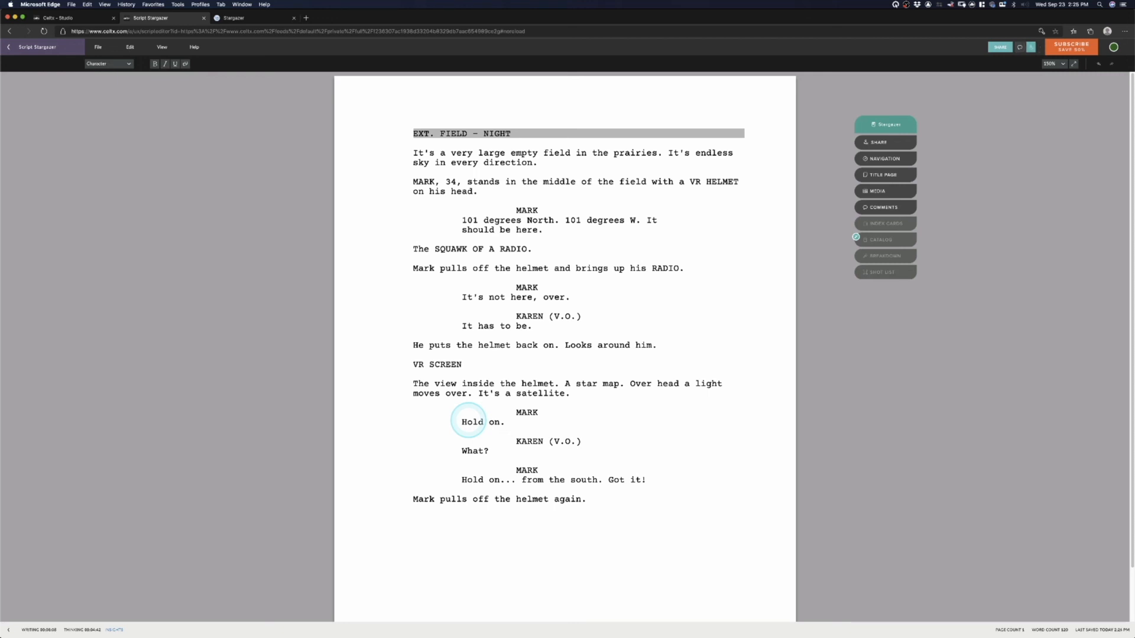
Add MARK with the parenthetical "points to the sky" and the dialogue "I can see it with my eyes now.".
{"action": "type", "text": "MARK"}
{"action": "key", "text": "Tab"}
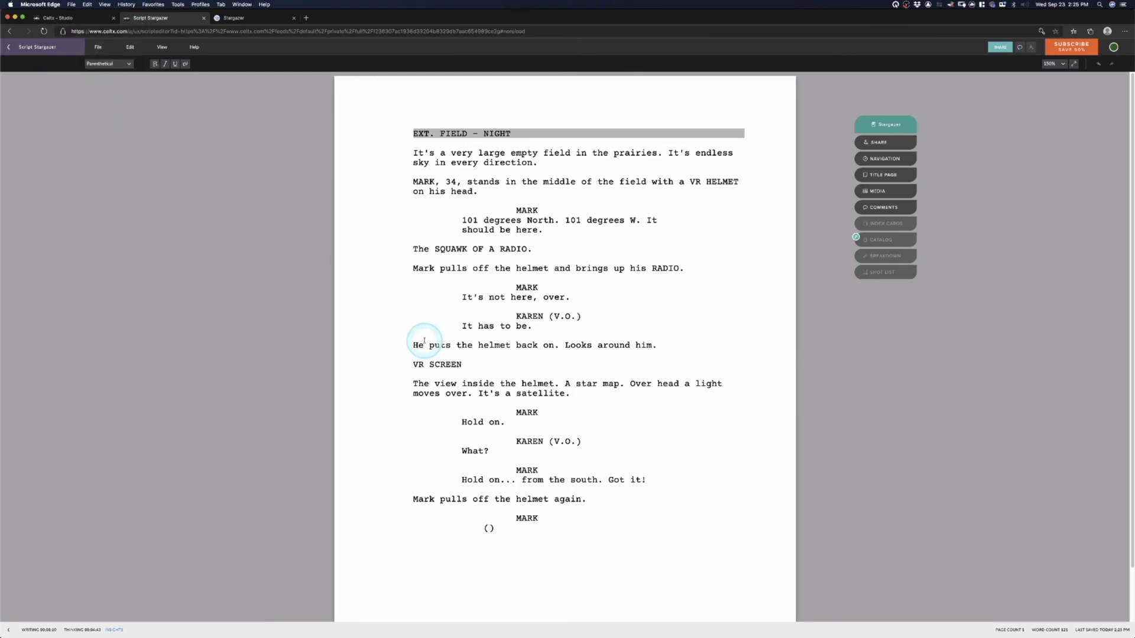
{"action": "type", "text": "points to the sky"}
{"action": "left_click", "coordinate": [424, 343]}
{"action": "key", "text": "Return"}
{"action": "type", "text": "I can see"}
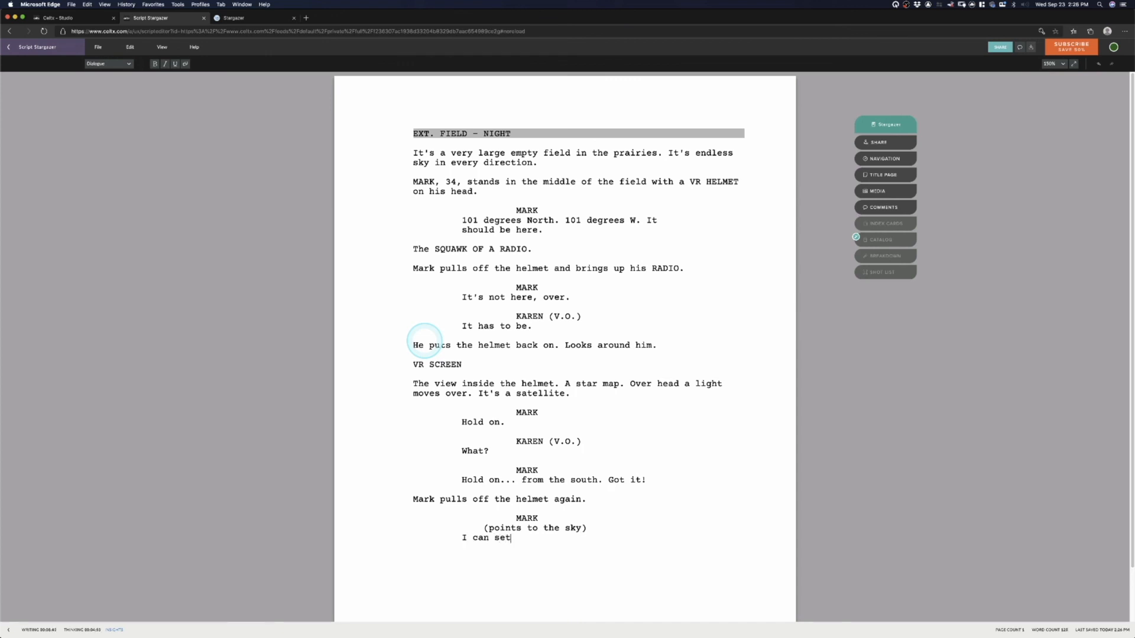
{"action": "type", "text": " it with my eyes now."}
Add the Action line "He leans down and rummages through his BACKPACK on the ground.".
{"action": "key", "text": "Return"}
{"action": "key", "text": "Return"}
{"action": "type", "text": "He leans down and rumma"}
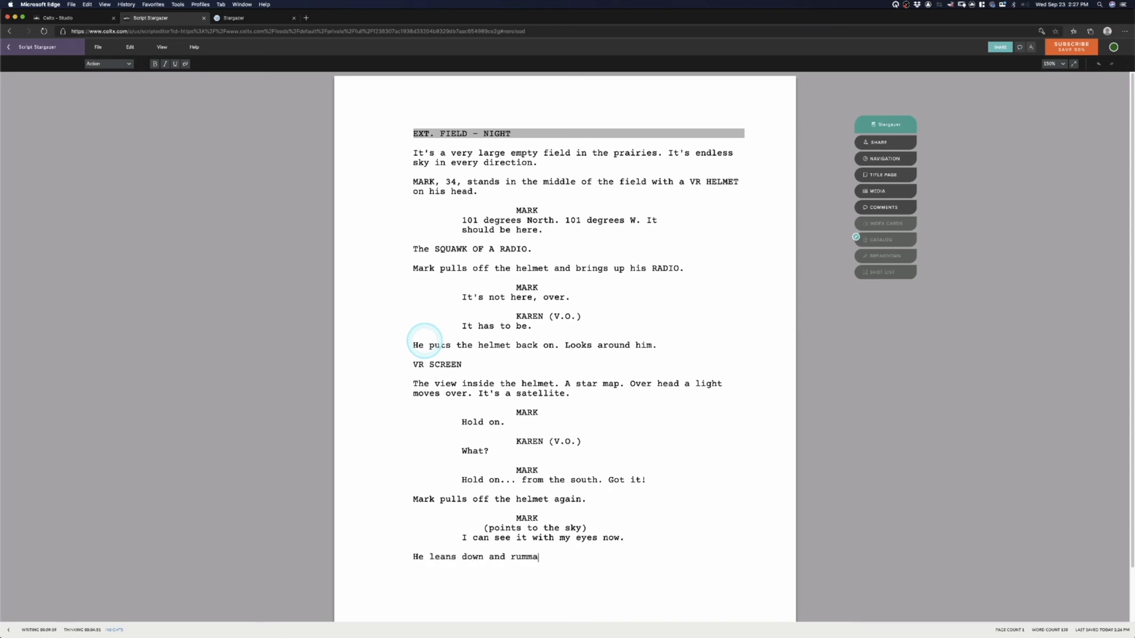
{"action": "type", "text": "ges through his BACKPACK on the ground."}
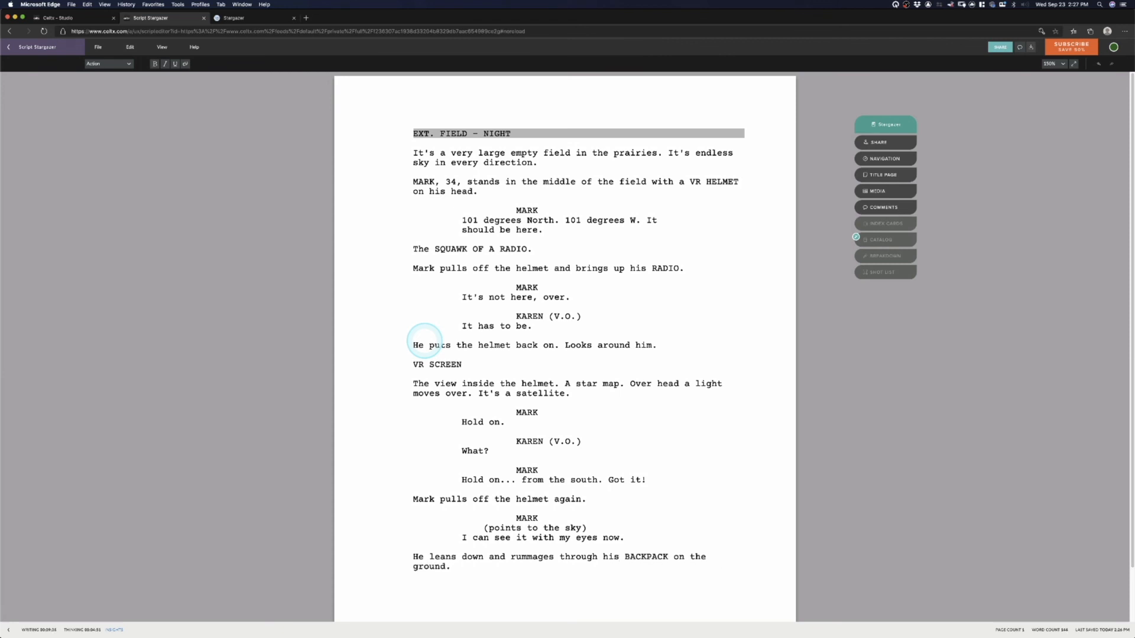
Add the Action line "He pulls out a very large sized binoculars. One hand on the binoculars and the other is on the radio.".
{"action": "scroll", "coordinate": [424, 341], "scroll_direction": "down", "scroll_amount": 2}
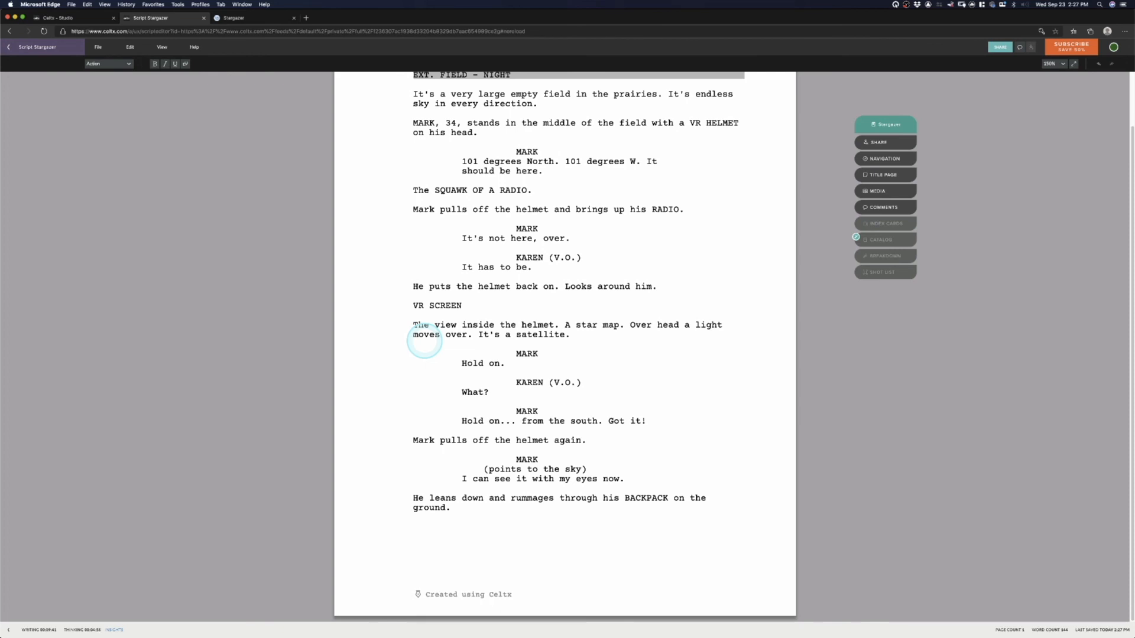
{"action": "type", "text": "He pulls out a very large sized binoculars."}
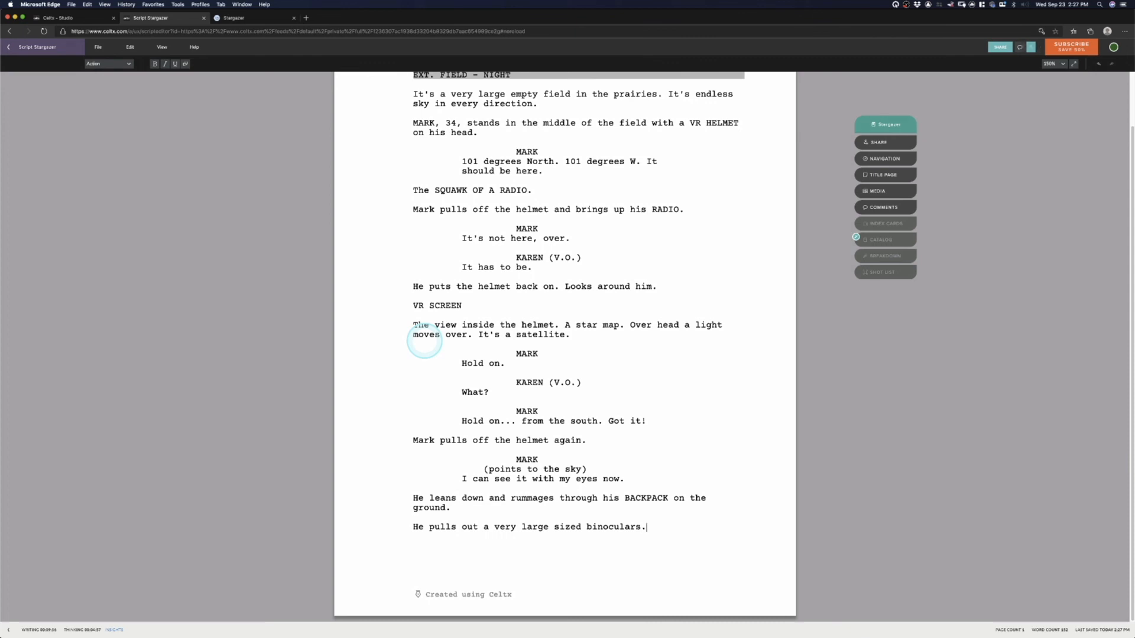
{"action": "type", "text": " One hand on the binoculars and the other is on the radio."}
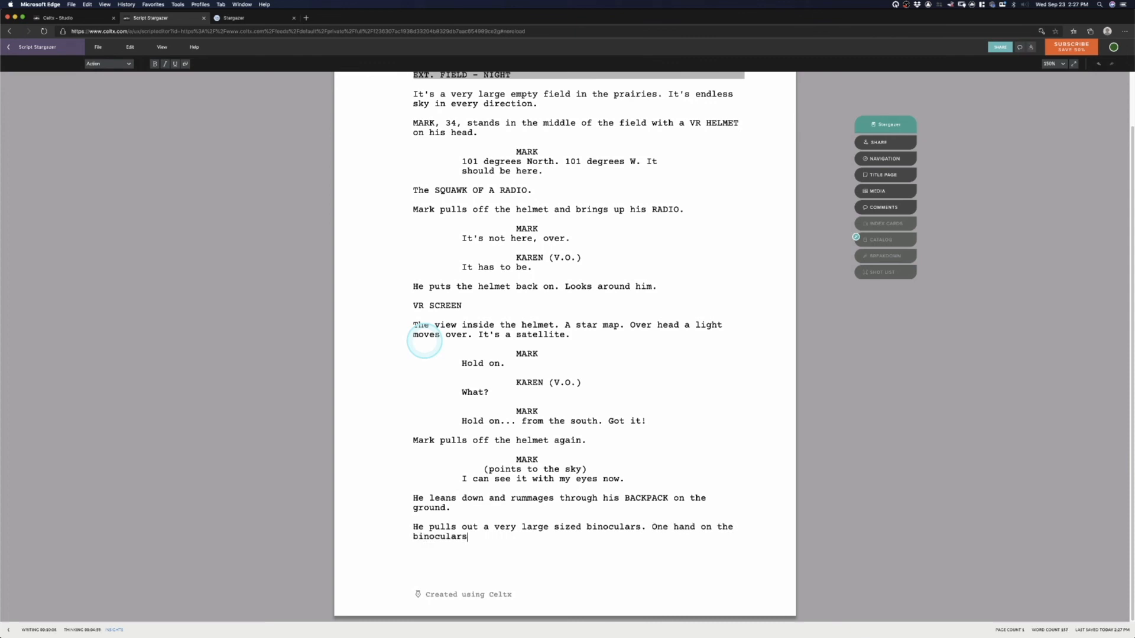
Add the Action lines "He looks up." and "The image is amplified by the binoculars. A distant satellite is crossing the sky.".
{"action": "key", "text": "Return"}
{"action": "type", "text": "He looks up."}
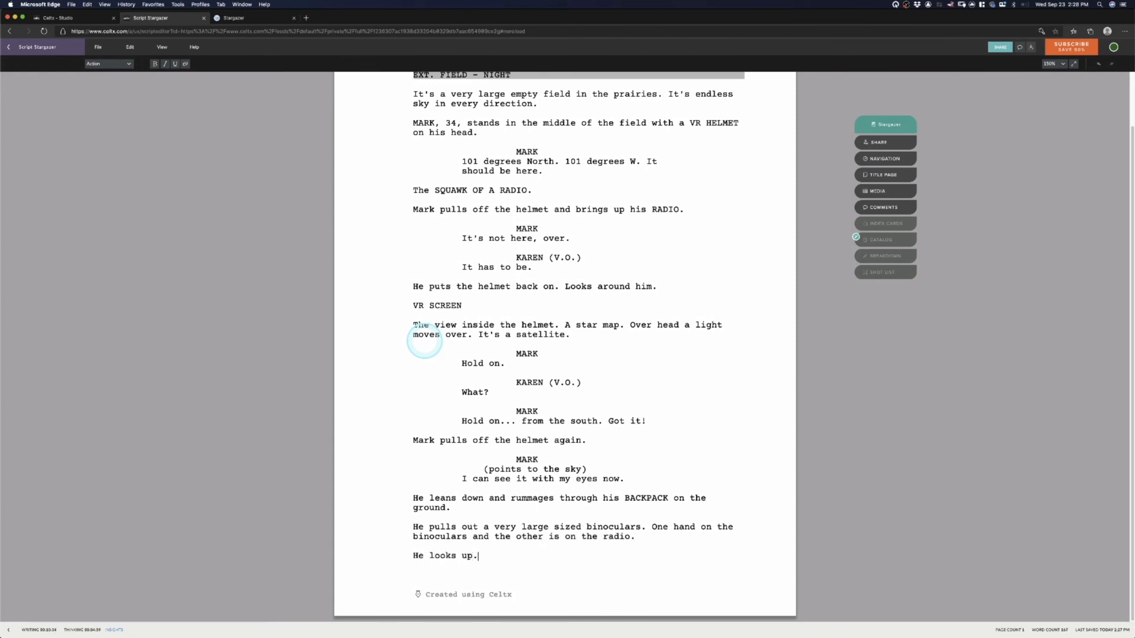
{"action": "key", "text": "Return"}
{"action": "type", "text": "The image is amplified by "}
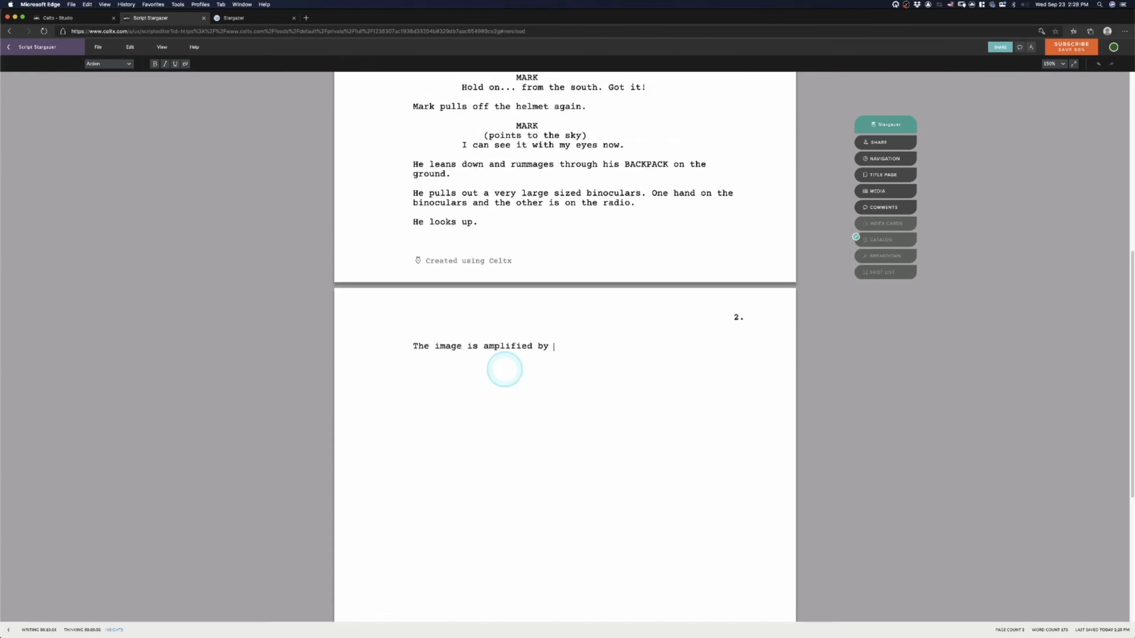
{"action": "type", "text": "the binoculars. A distant satellite is crossing the sky."}
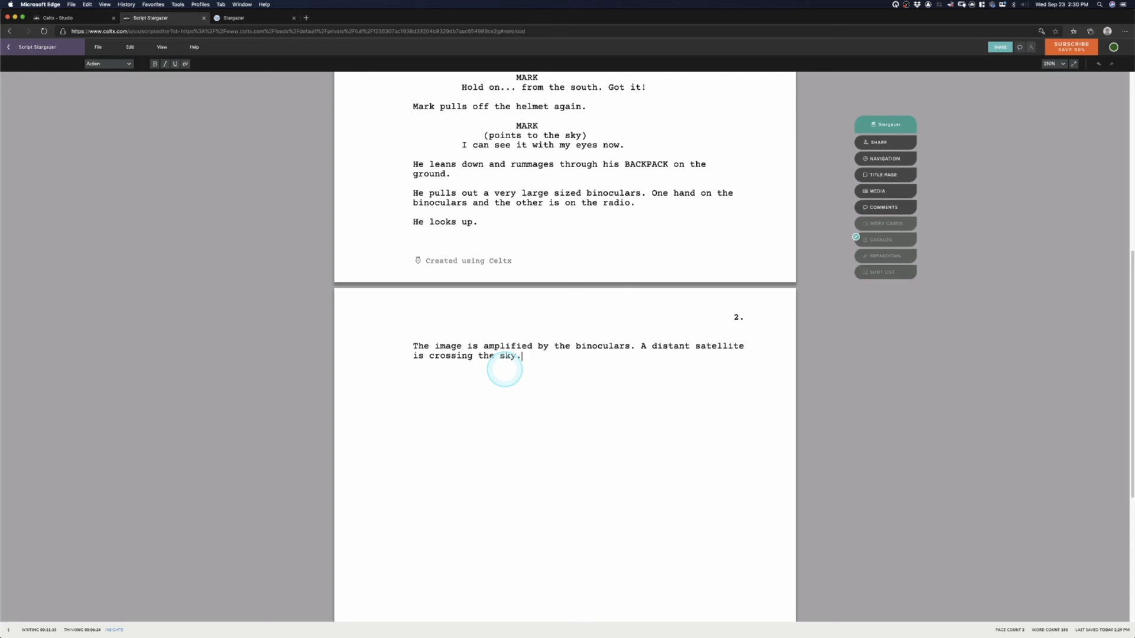
Add KAREN (V.O.) with the dialogue "I'm seeing it now too. It's moving quickly. I'm recording it now.".
{"action": "key", "text": "Tab"}
{"action": "type", "text": "KARE"}
{"action": "key", "text": "Return"}
{"action": "key", "text": "Return"}
{"action": "type", "text": "I'm seeing it now too. It's moving quickly. I'm recording it now.A"}
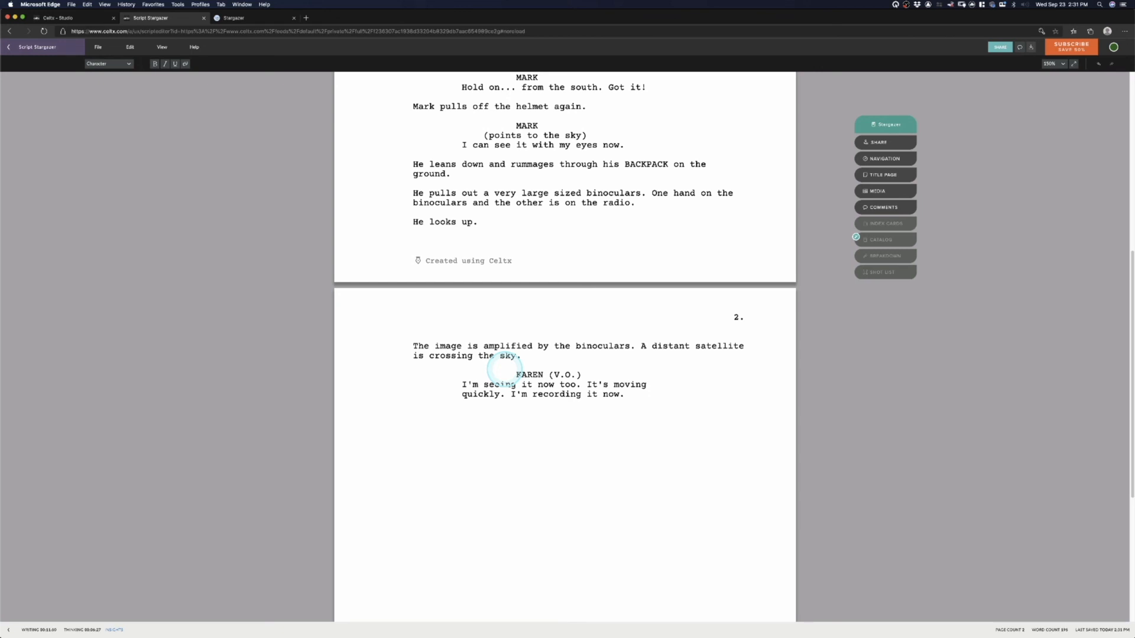
Add the Action line "A flash of light and it's gone. Mark lowers the binoculars. He scans the sky." and MARK's dialogue "It's gone.".
{"action": "type", "text": "A flash of light and it's gone. Mark lowers the binoculars. He scans the sky."}
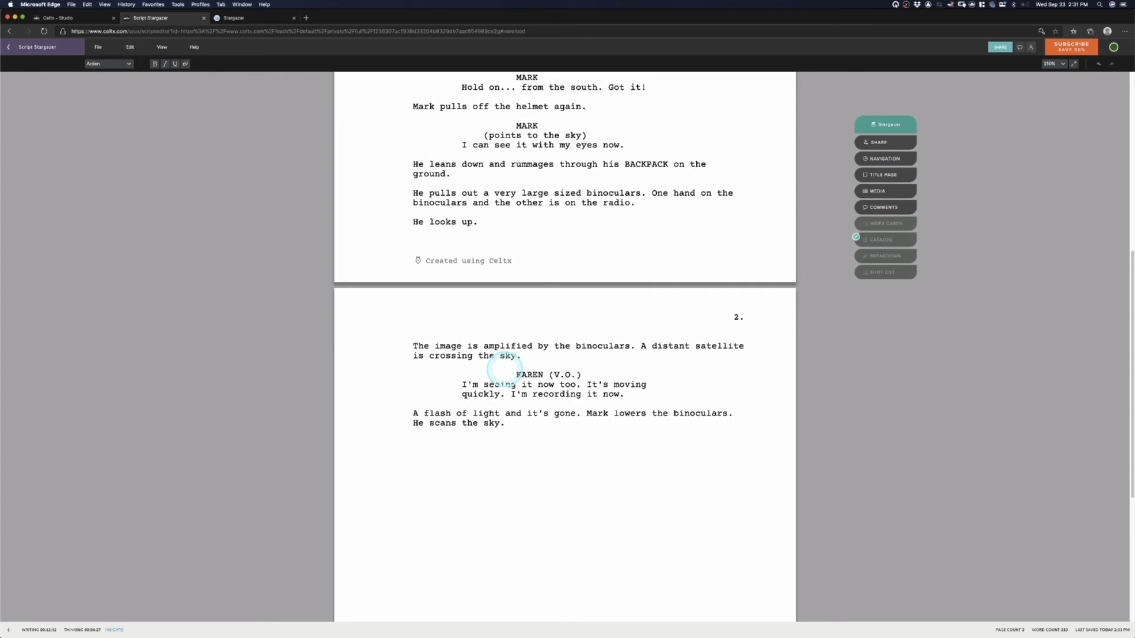
{"action": "type", "text": "M"}
{"action": "key", "text": "Return"}
{"action": "type", "text": "It's gone. "}
Add KAREN (V.O.) with the dialogue "I saw it." and MARK with the dialogue "Did you record it??".
{"action": "type", "text": "KAREN"}
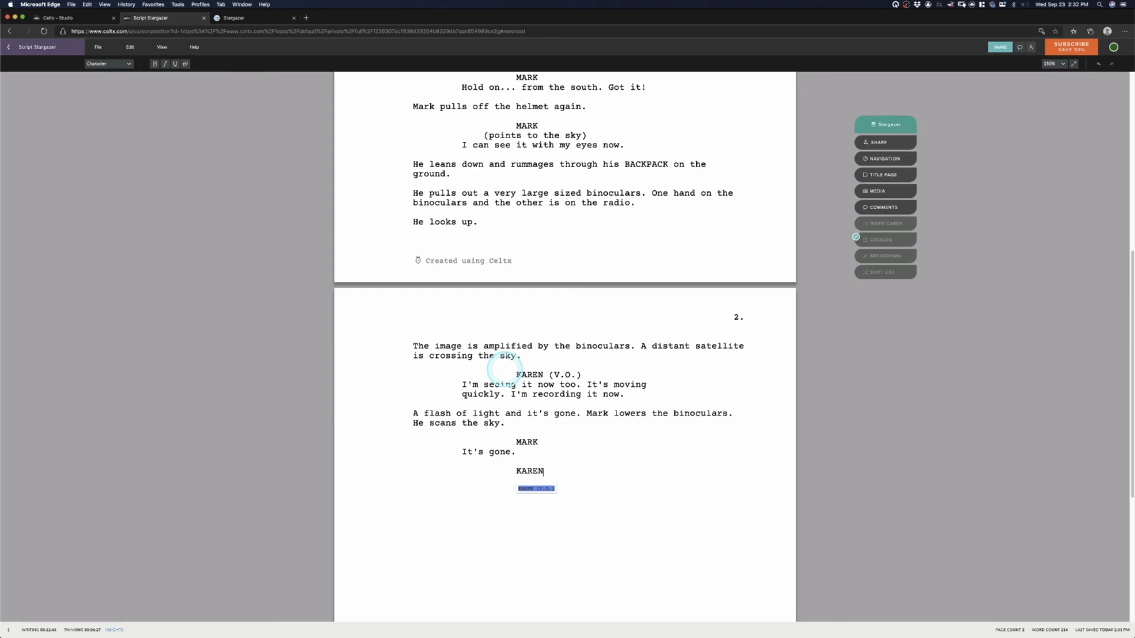
{"action": "key", "text": "Return"}
{"action": "type", "text": "I saw it."}
{"action": "key", "text": "Return"}
{"action": "type", "text": "M"}
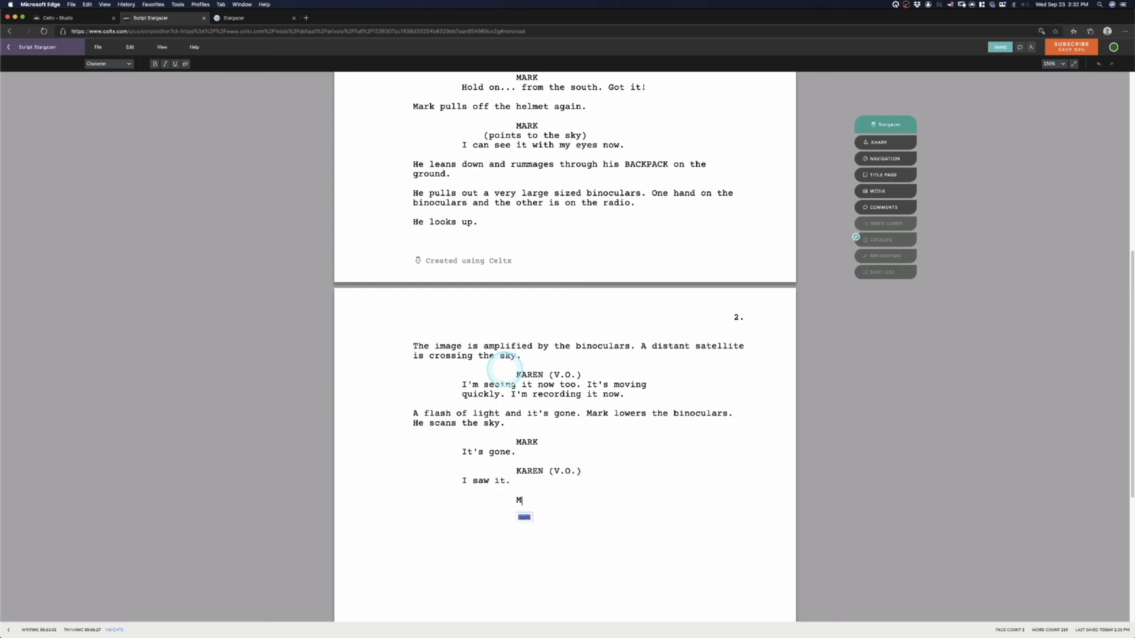
{"action": "key", "text": "Return"}
{"action": "type", "text": "Did you record it??"}
Add KAREN (V.O.) with the dialogue "Damn straight I recorded it. I'm coming over to you.".
{"action": "key", "text": "Return"}
{"action": "type", "text": "KR"}
{"action": "key", "text": "BackSpace"}
{"action": "key", "text": "Return"}
{"action": "key", "text": "Return"}
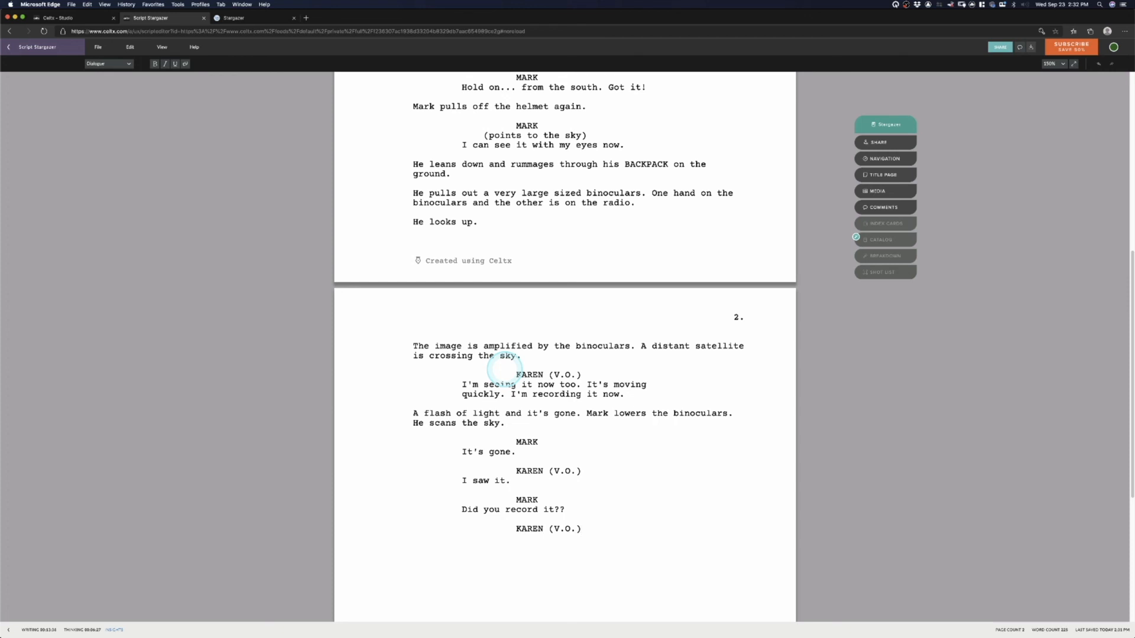
{"action": "type", "text": "Damn straight I recorded it. I'm "}
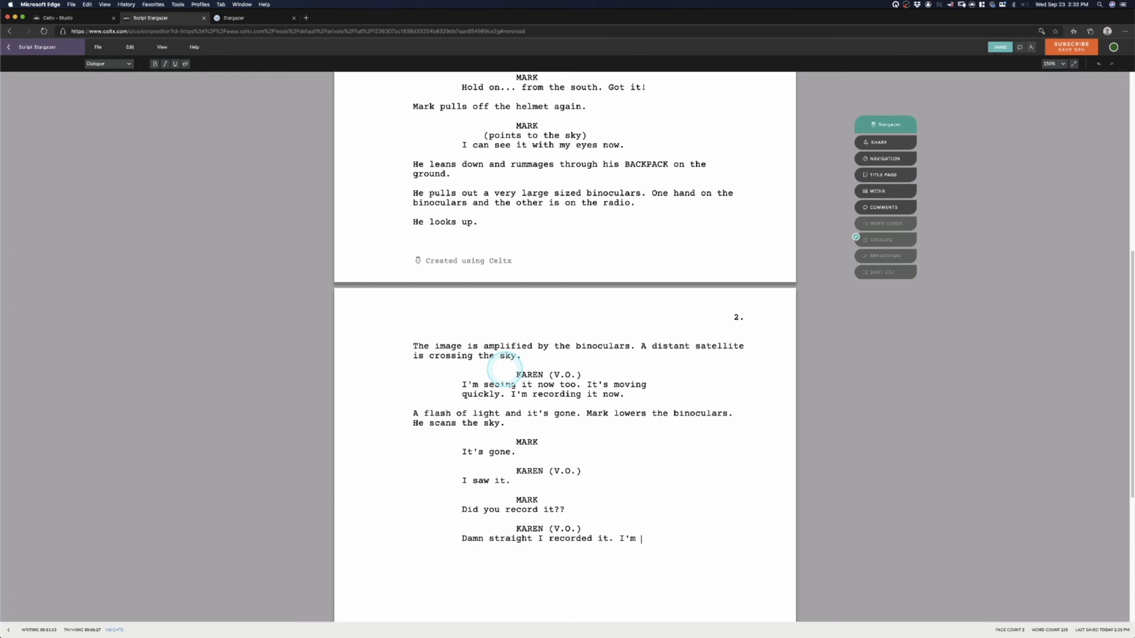
{"action": "type", "text": "coming over to you."}
Add the Action line "Mark stuffs the devices back into his bag and flings it over his shoulder.".
{"action": "key", "text": "Return"}
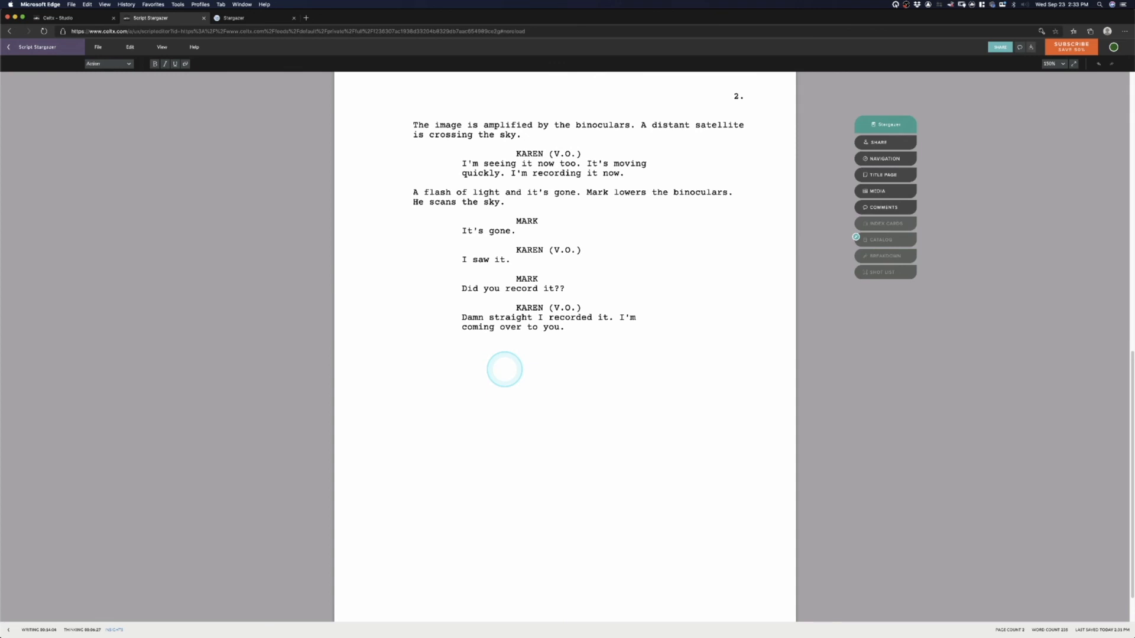
{"action": "type", "text": "Mark stuffs the devices back into his bag and fling"}
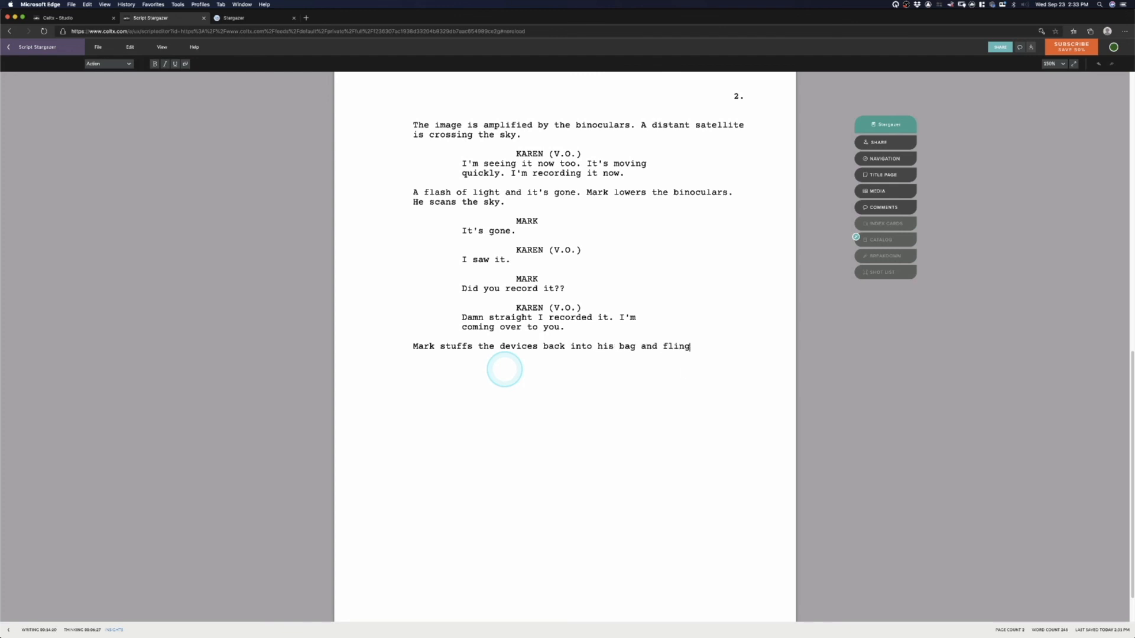
{"action": "type", "text": "s it over his shoulder."}
Add the Action line "Further down the field he sees headlights appear on the horizon. They are moving toward him.".
{"action": "type", "text": "Further down the field he"}
{"action": "type", "text": " sees headlights appear on the hori"}
{"action": "type", "text": "zon. They are moving toward him."}
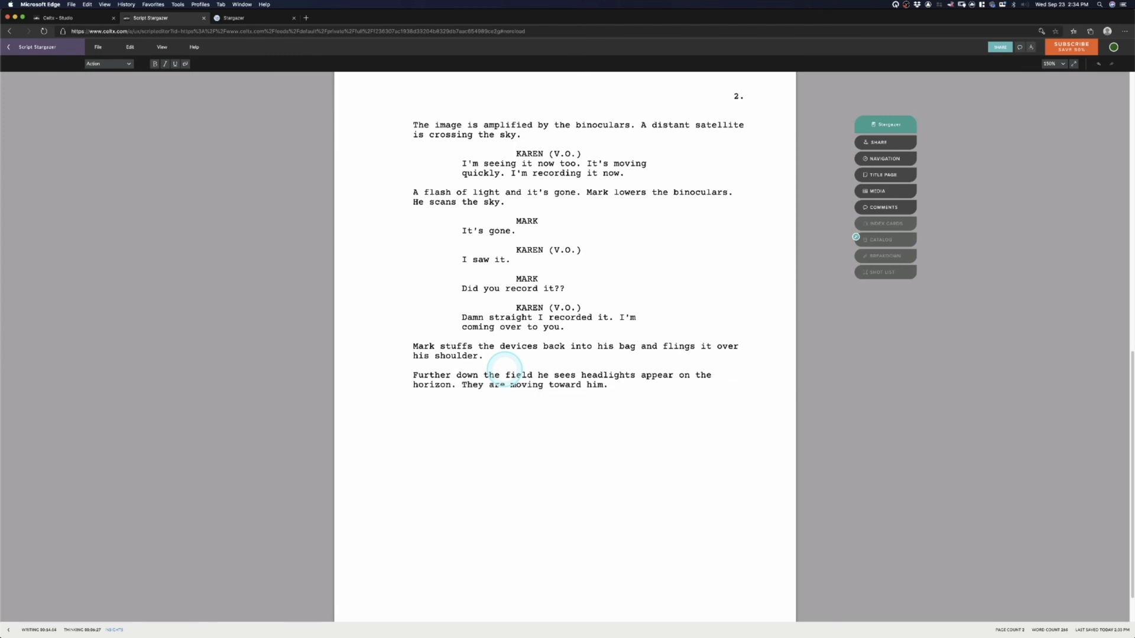
Add the Action lines "TITLE CARD" and "SASKATCHEWAN, 1984" at the end of the scene.
{"action": "key", "text": "Return"}
{"action": "type", "text": "TITLE CARD"}
{"action": "key", "text": "Return"}
{"action": "type", "text": "SASKATCHEWAN"}
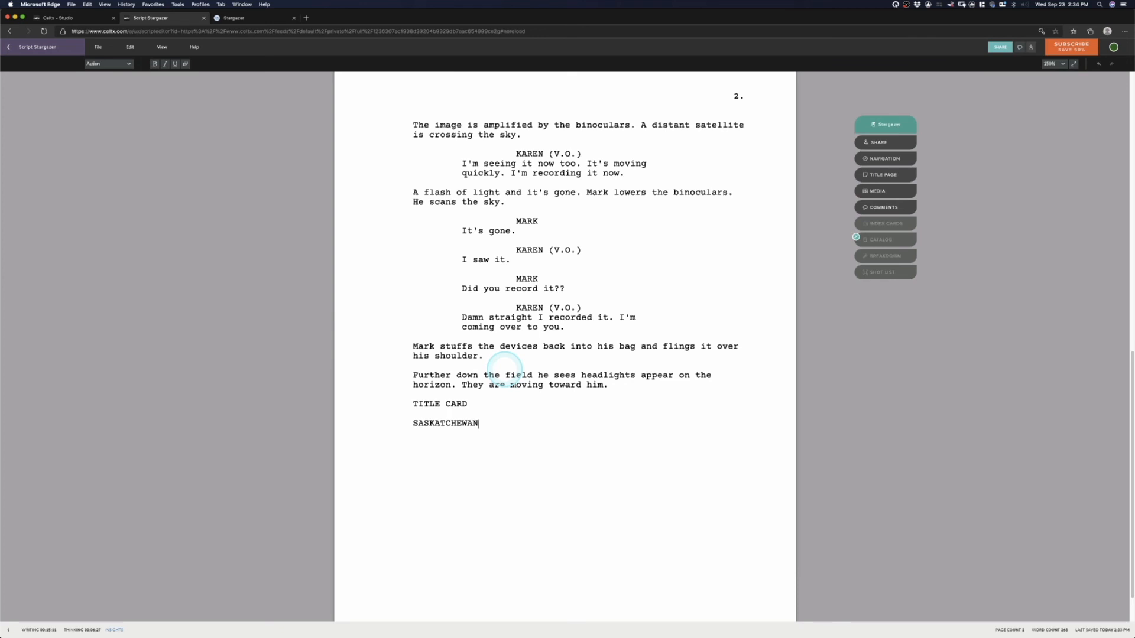
{"action": "type", "text": ", 1984"}
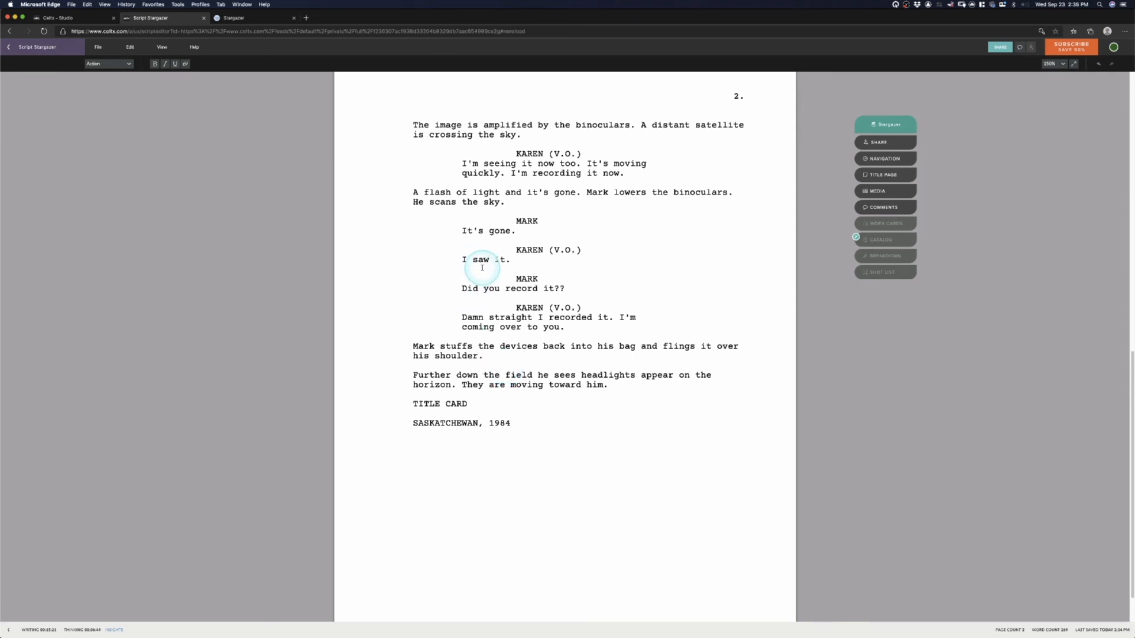
Review the scene's closing Action paragraphs about the bag and headlights, and the "SASKATCHEWAN, 1984" title card line.
{"action": "left_click", "coordinate": [424, 348]}
{"action": "left_click_drag", "start_coordinate": [424, 349], "coordinate": [627, 395]}
{"action": "left_click", "coordinate": [615, 399]}
{"action": "left_click_drag", "start_coordinate": [413, 375], "coordinate": [654, 404]}
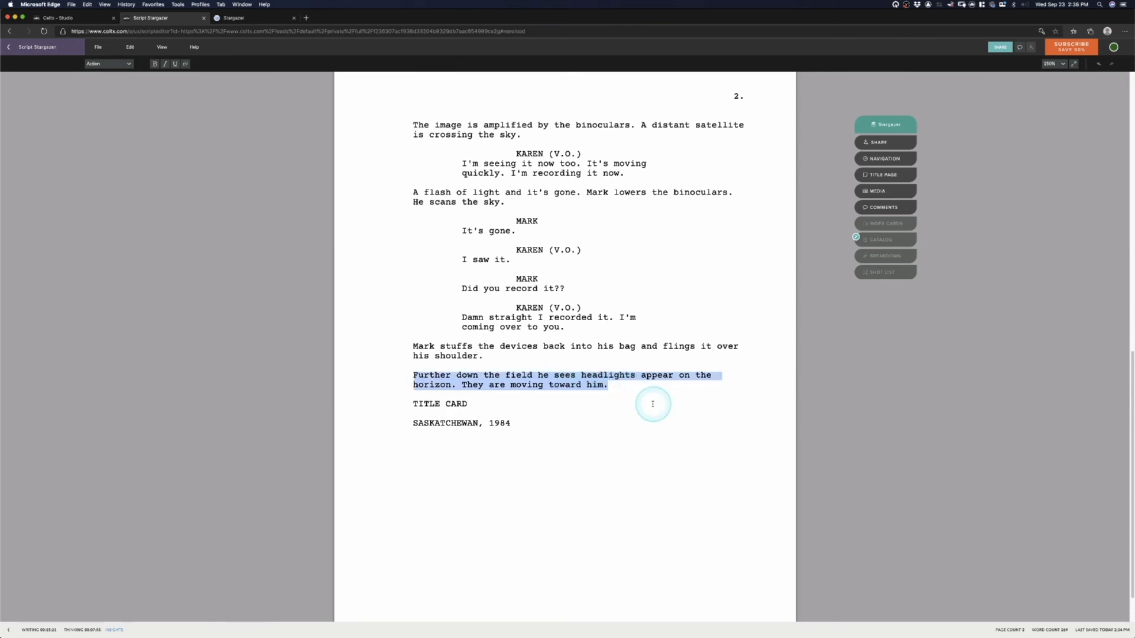
{"action": "left_click", "coordinate": [622, 385]}
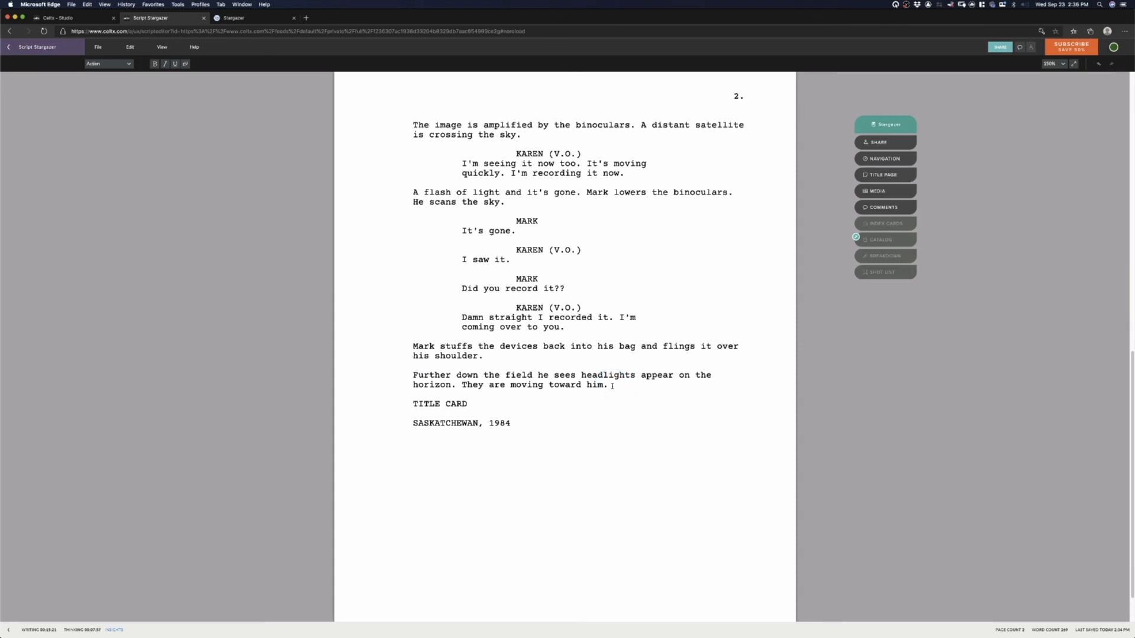
{"action": "left_click_drag", "start_coordinate": [611, 386], "coordinate": [393, 346]}
{"action": "left_click", "coordinate": [423, 373]}
{"action": "left_click", "coordinate": [558, 373], "text": "shift"}
{"action": "left_click", "coordinate": [554, 372]}
{"action": "scroll", "coordinate": [539, 362], "scroll_direction": "up", "scroll_amount": 2}
{"action": "scroll", "coordinate": [539, 363], "scroll_direction": "down", "scroll_amount": 3}
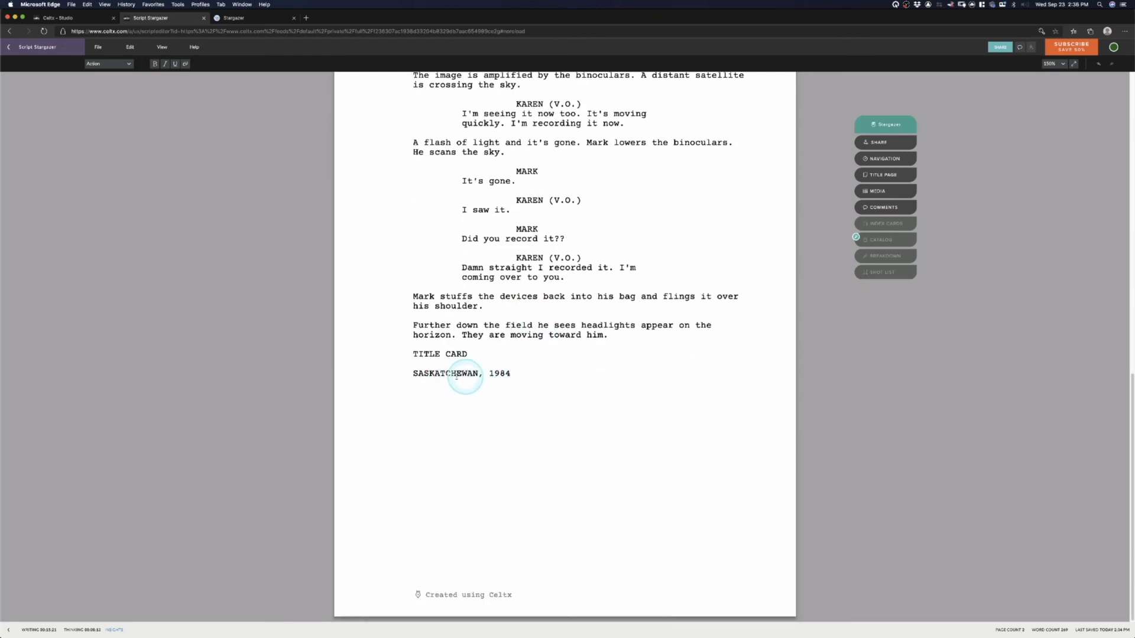
{"action": "left_click_drag", "start_coordinate": [405, 375], "coordinate": [571, 375]}
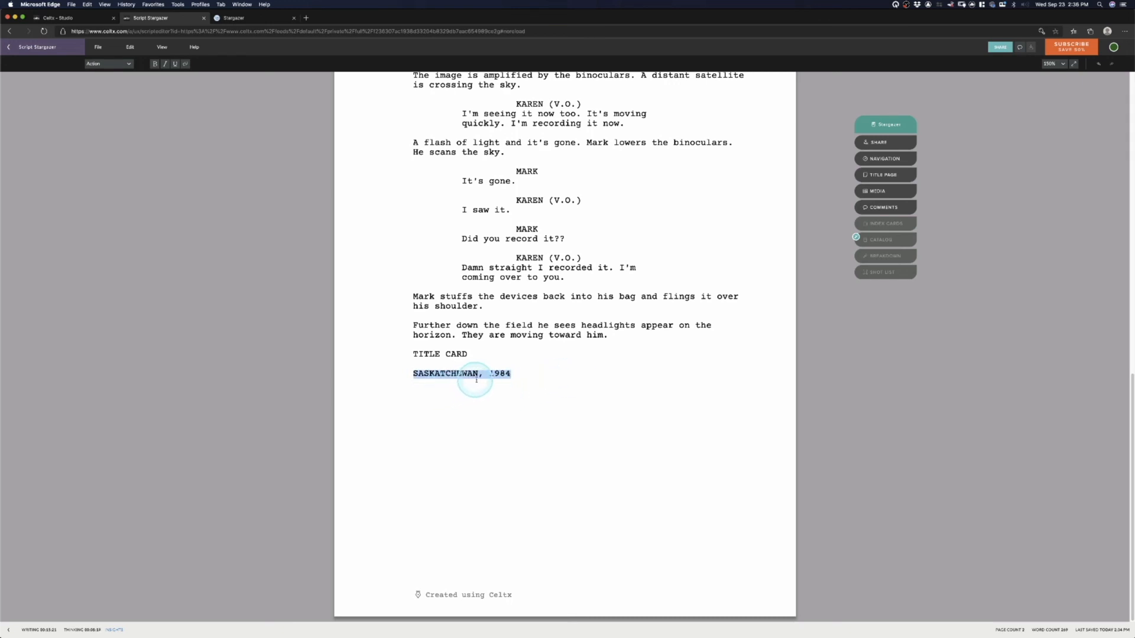
{"action": "left_click", "coordinate": [516, 376]}
{"action": "left_click_drag", "start_coordinate": [518, 376], "coordinate": [353, 370]}
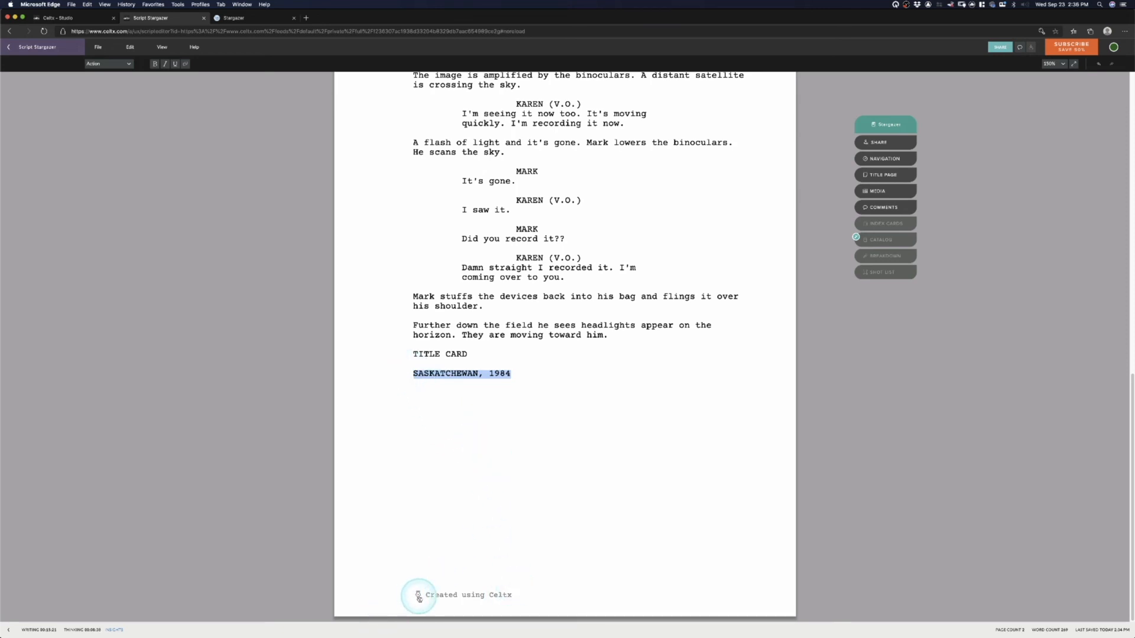
Examine the file options available for the script in Celtx, including importing, exporting, history and PDF download.
{"action": "scroll", "coordinate": [507, 558], "scroll_direction": "up", "scroll_amount": 8}
{"action": "scroll", "coordinate": [506, 562], "scroll_direction": "up", "scroll_amount": 4}
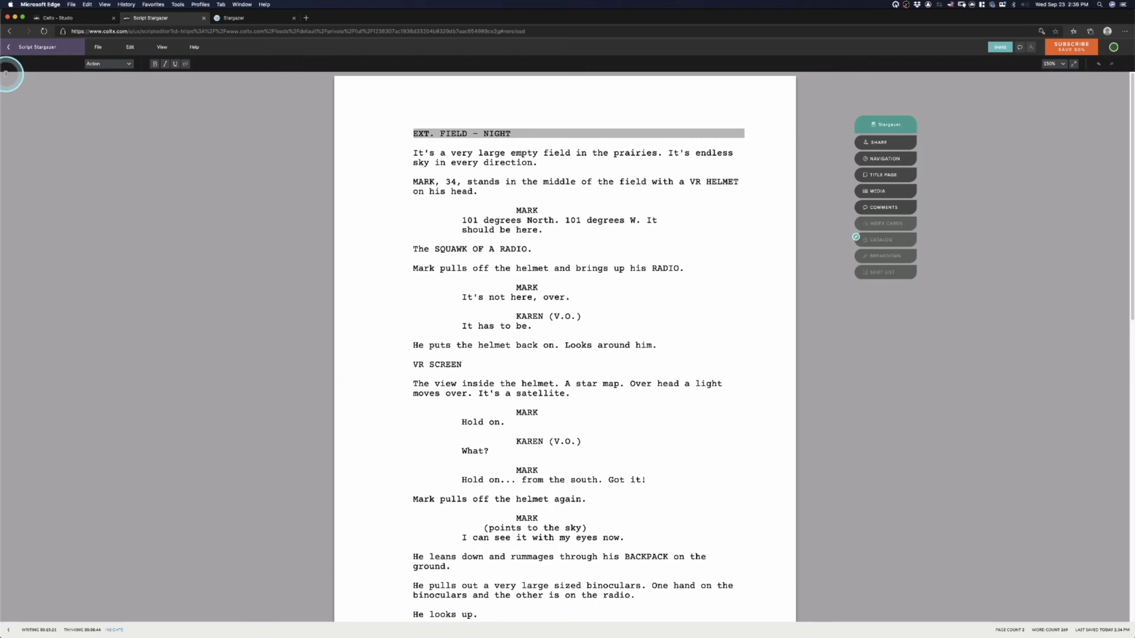
{"action": "left_click", "coordinate": [98, 47]}
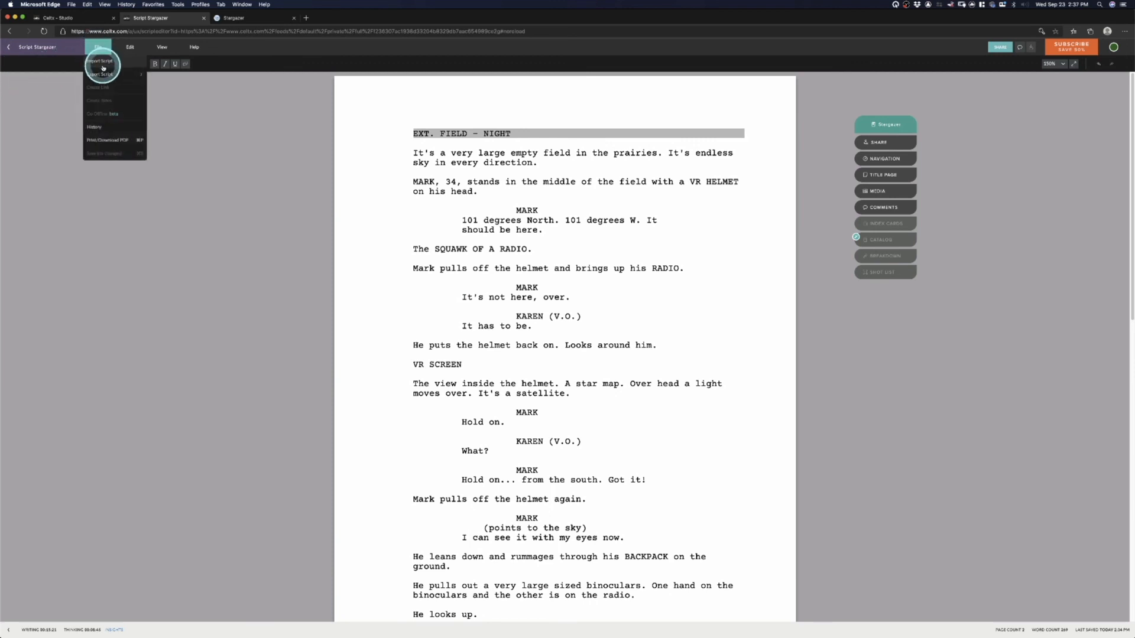
{"action": "mouse_move", "coordinate": [102, 74]}
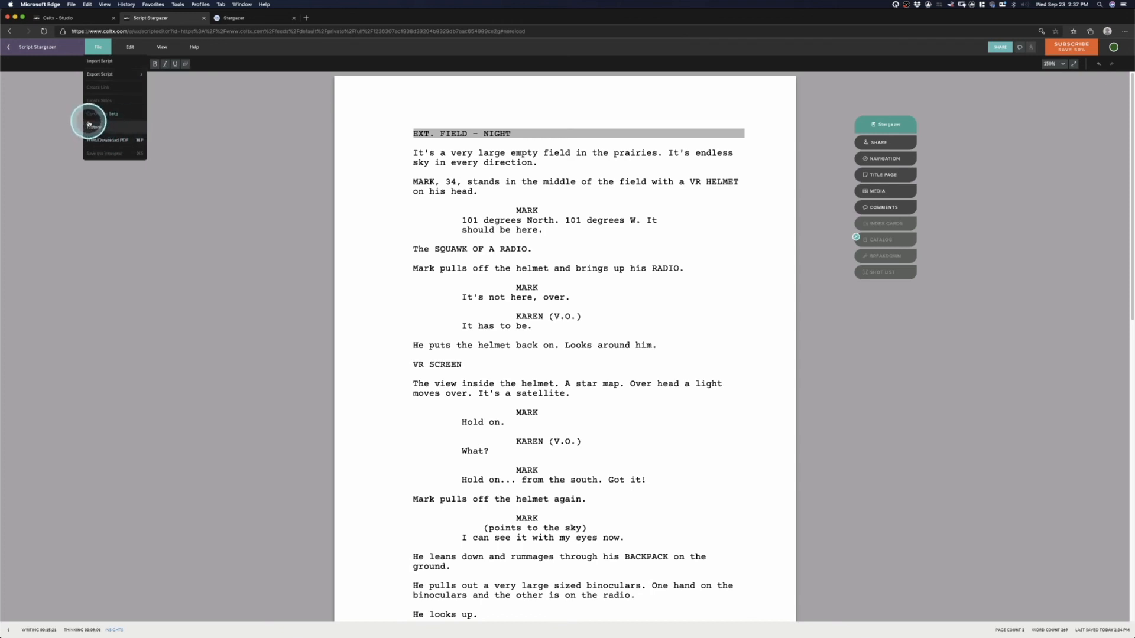
{"action": "left_click", "coordinate": [414, 202]}
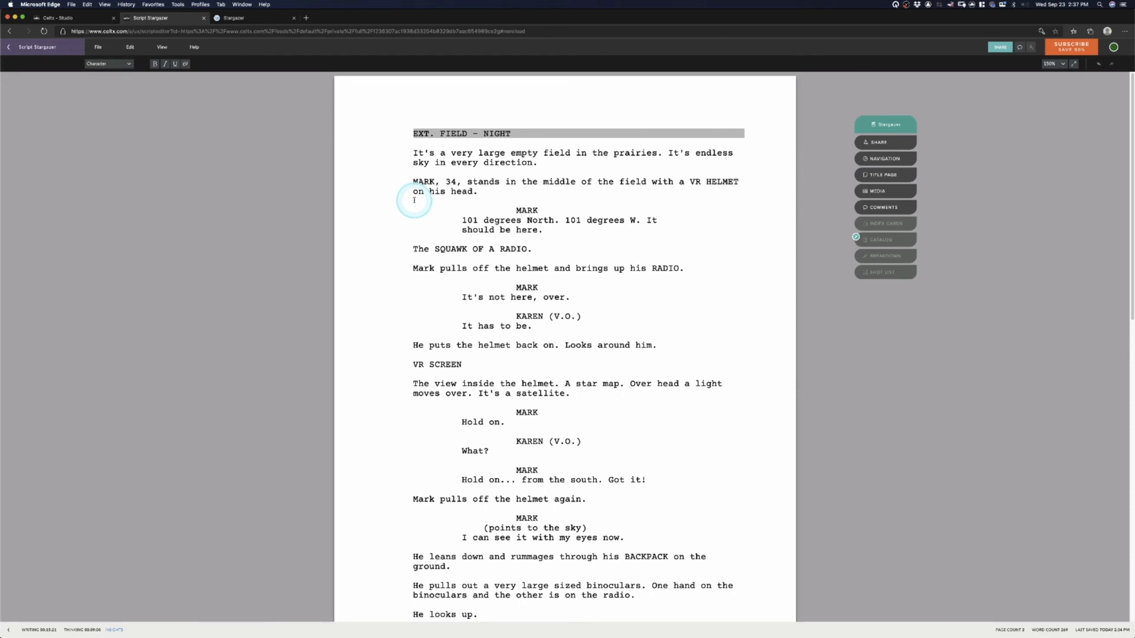
Review the Celtx script's first page, including the "Created using Celtx" footer, the opening action and dialogue, and the EXT. FIELD - NIGHT heading.
{"action": "scroll", "coordinate": [431, 266], "scroll_direction": "down", "scroll_amount": 3}
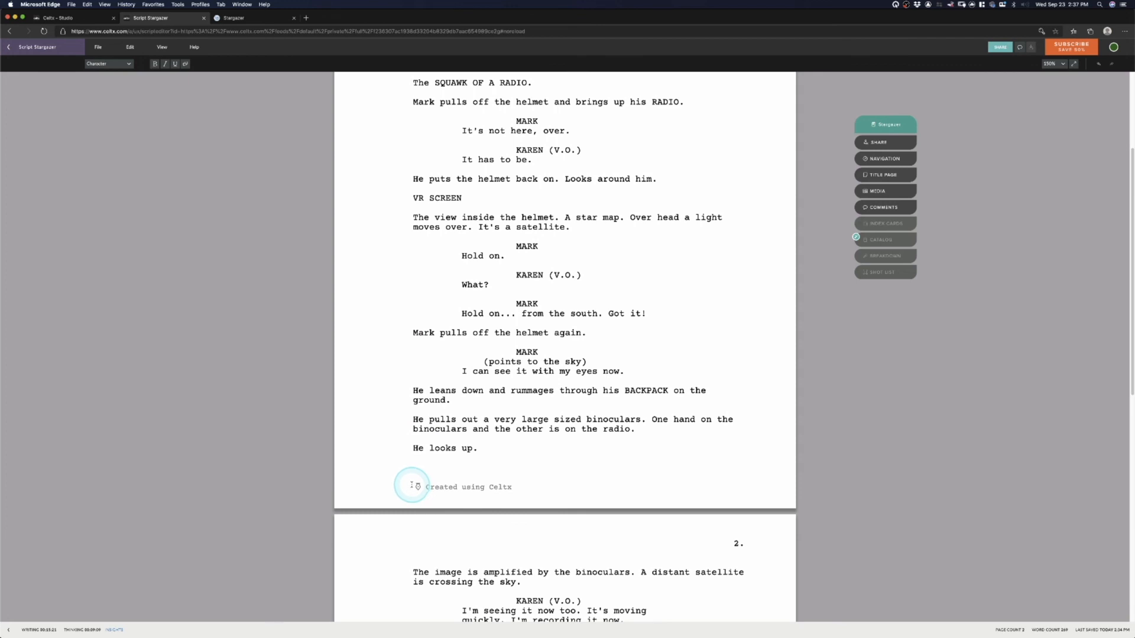
{"action": "key", "text": "super+a"}
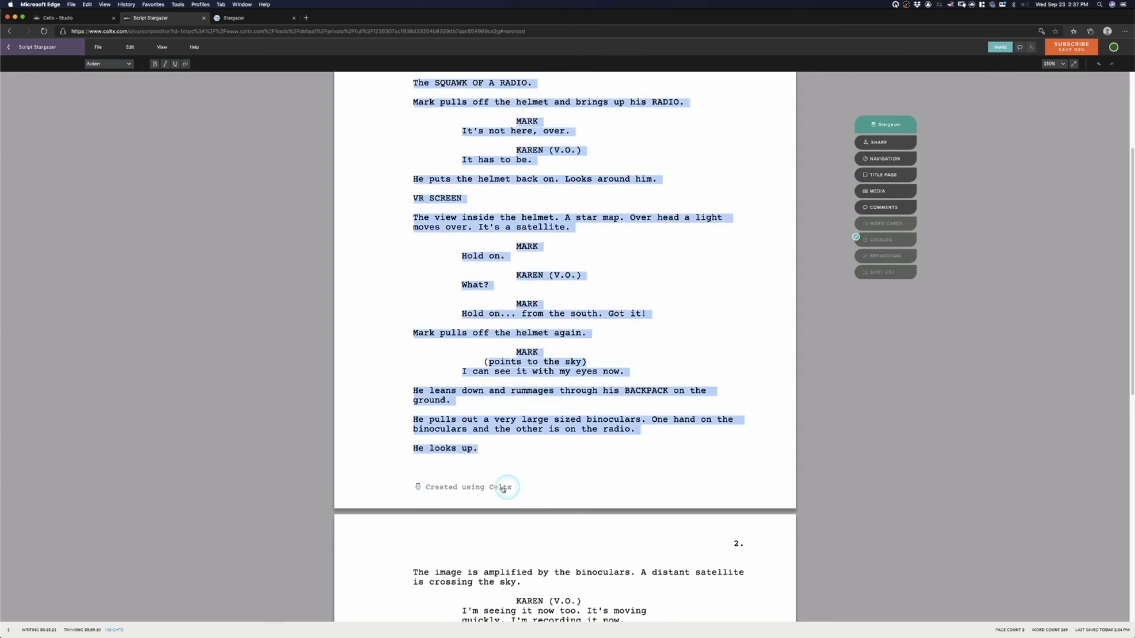
{"action": "left_click", "coordinate": [435, 483]}
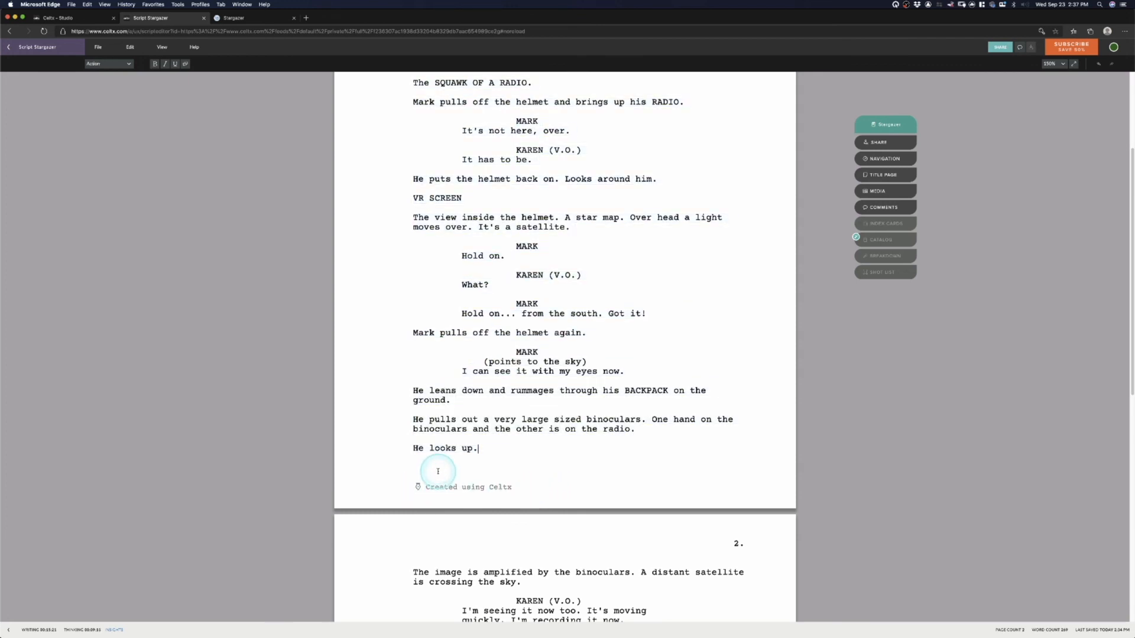
{"action": "left_click", "coordinate": [494, 450]}
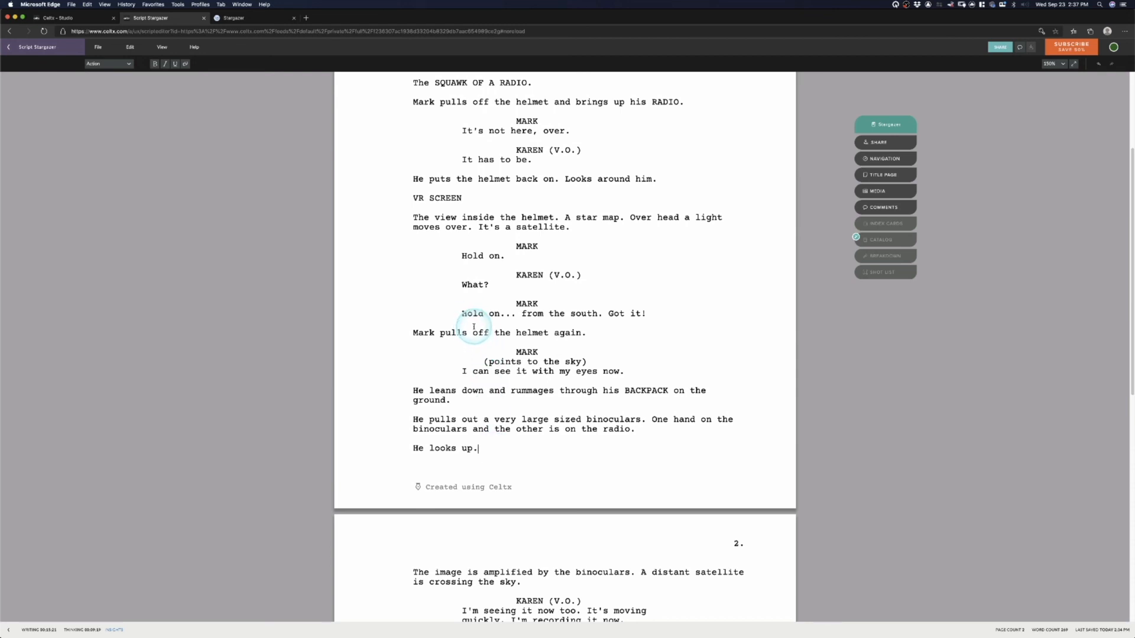
{"action": "scroll", "coordinate": [474, 333], "scroll_direction": "up", "scroll_amount": 3}
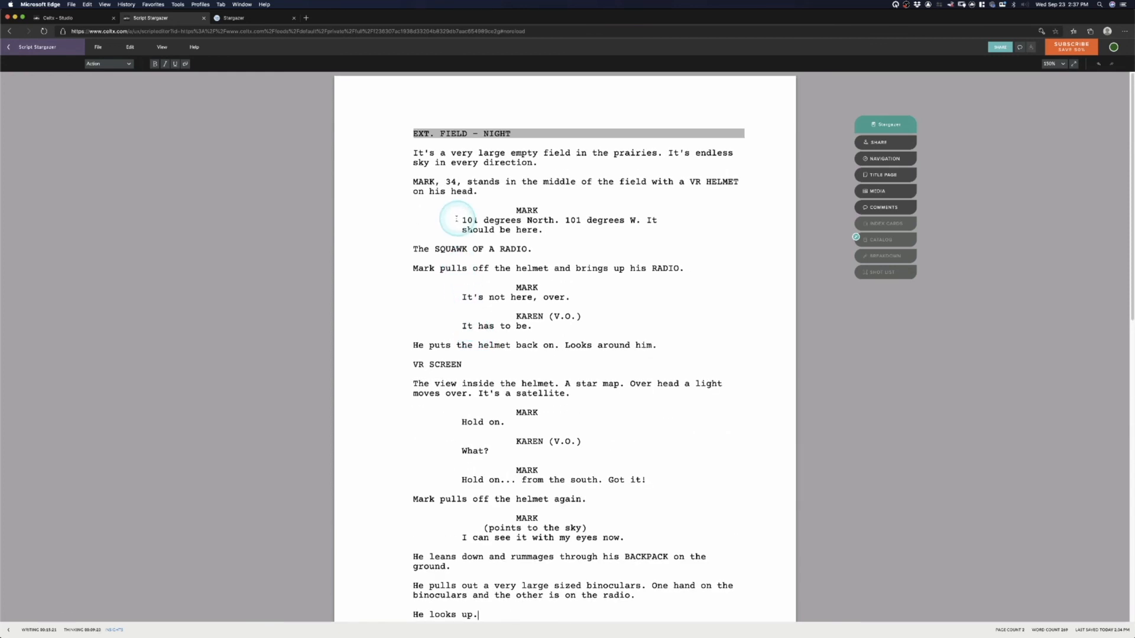
{"action": "left_click_drag", "start_coordinate": [416, 154], "coordinate": [522, 227]}
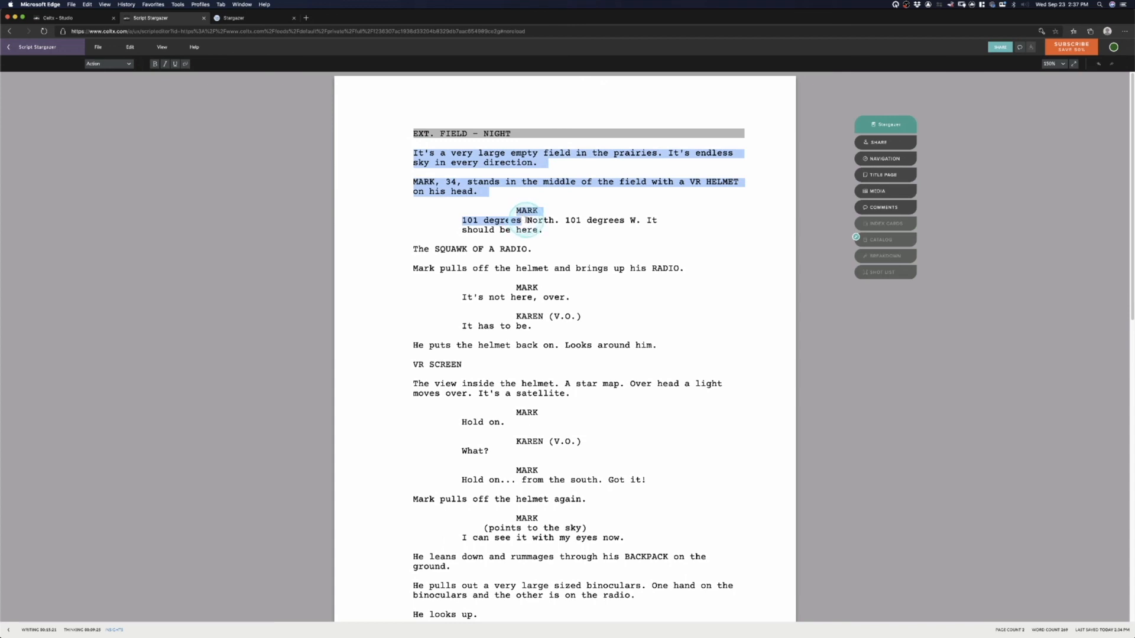
{"action": "left_click", "coordinate": [552, 244]}
{"action": "left_click", "coordinate": [452, 134]}
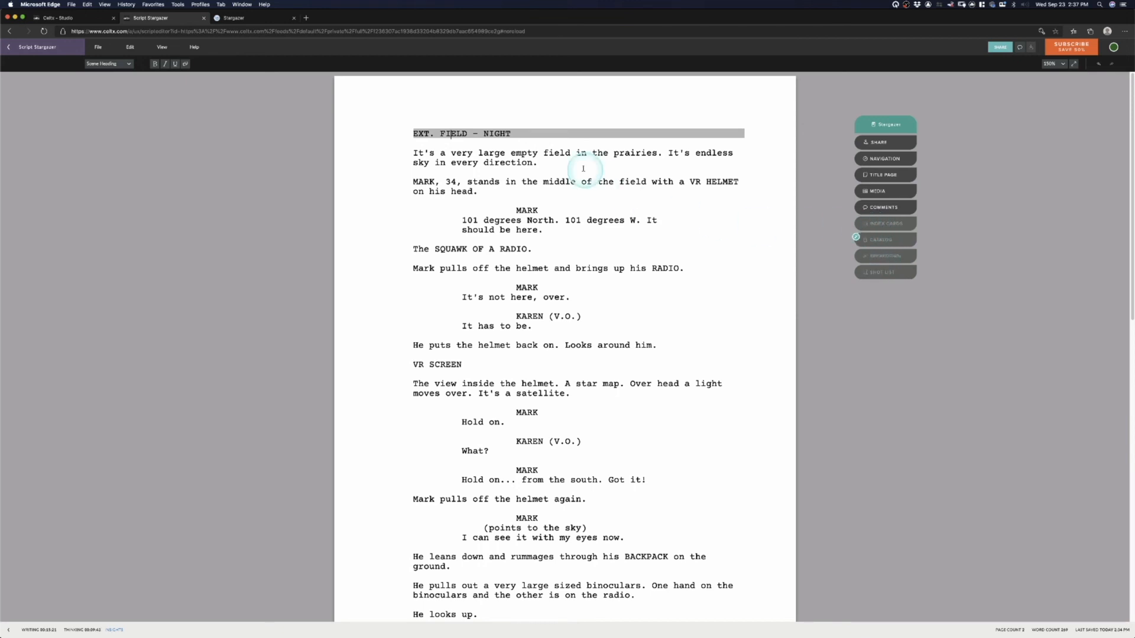
Switch to the WriterDuet version of Stargazer and review it through the closing EXT. BACKYARD - NIGHT scene.
{"action": "left_click", "coordinate": [237, 18]}
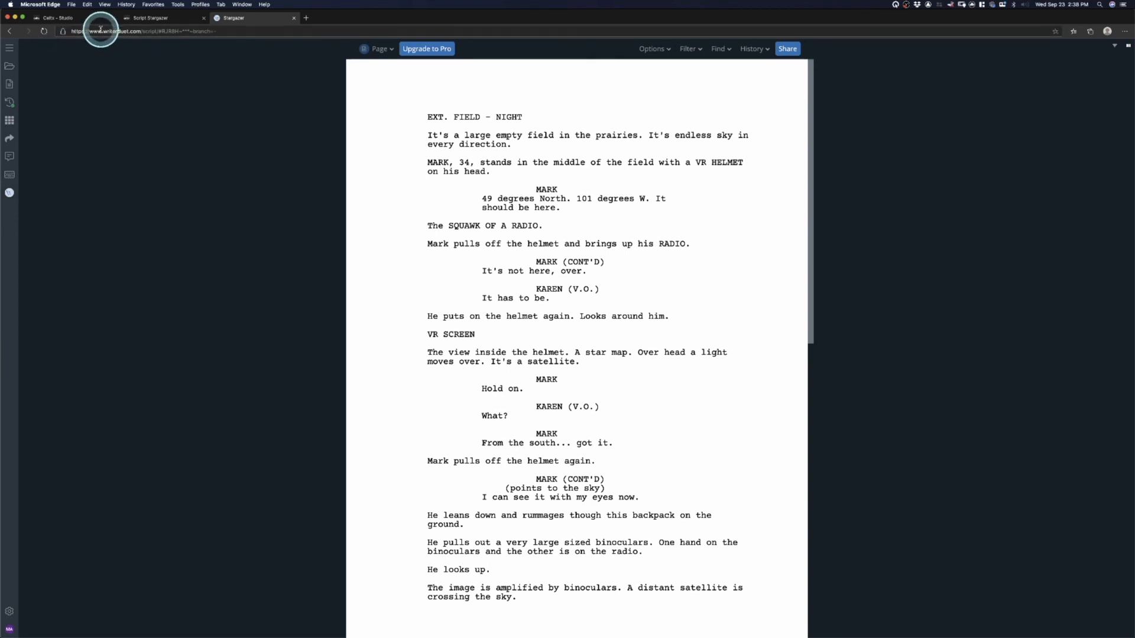
{"action": "left_click", "coordinate": [485, 144]}
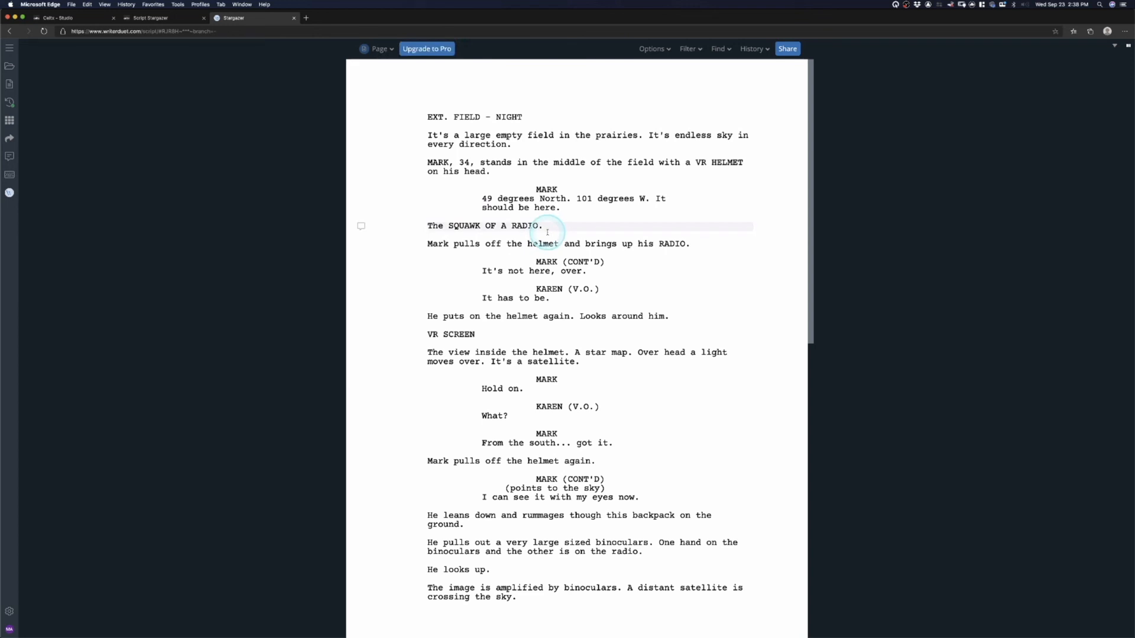
{"action": "scroll", "coordinate": [574, 289], "scroll_direction": "down", "scroll_amount": 4}
{"action": "scroll", "coordinate": [570, 292], "scroll_direction": "down", "scroll_amount": 8}
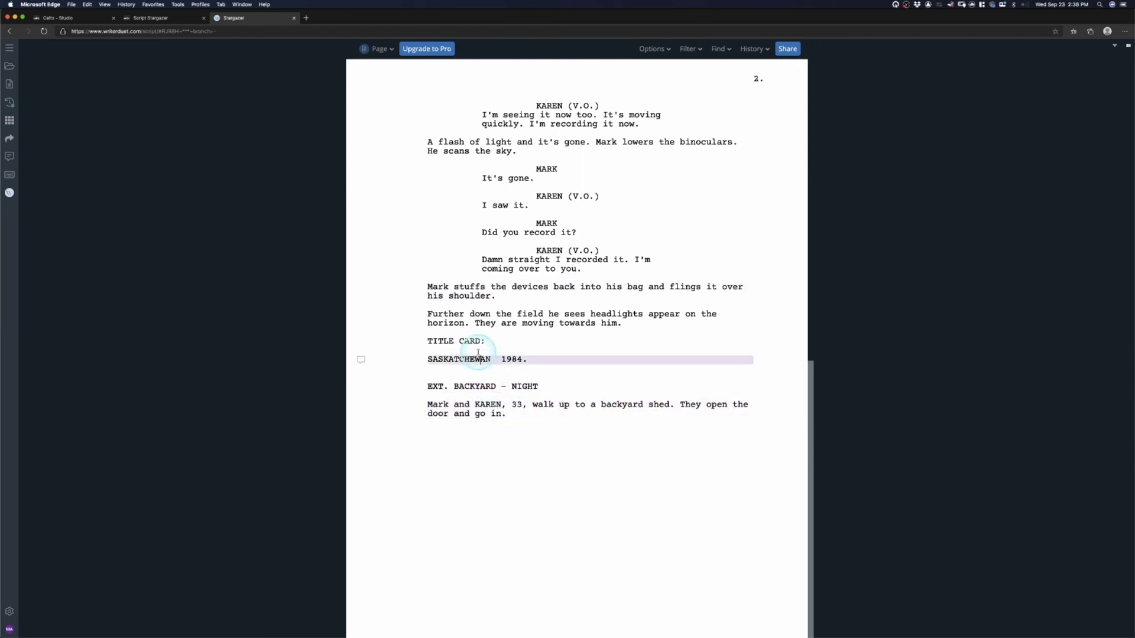
{"action": "left_click", "coordinate": [496, 387]}
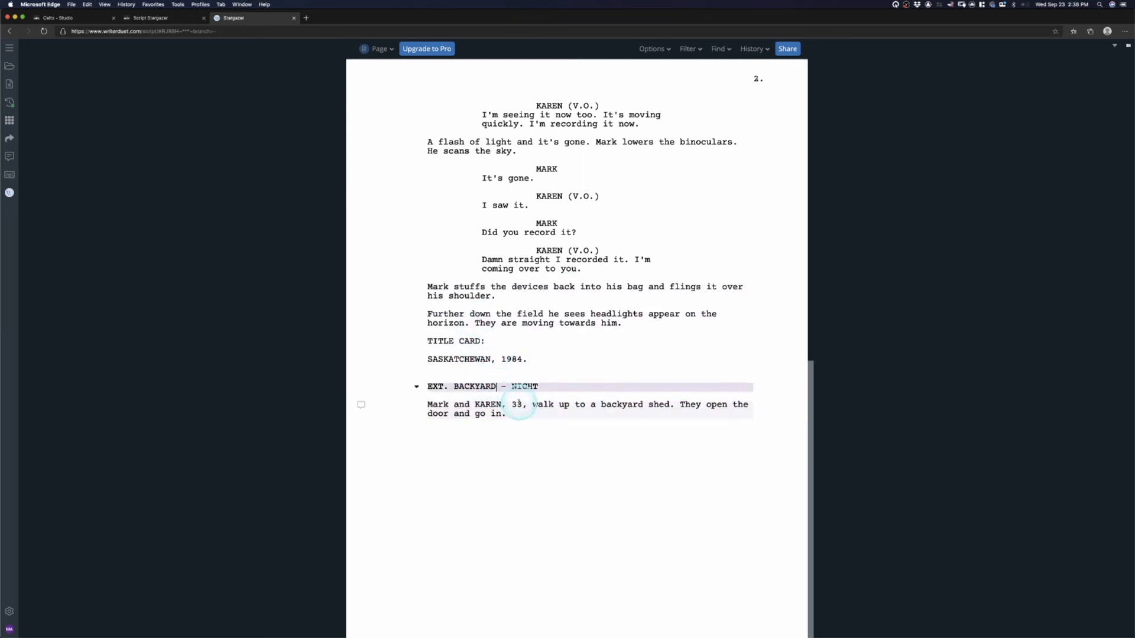
{"action": "left_click", "coordinate": [514, 412]}
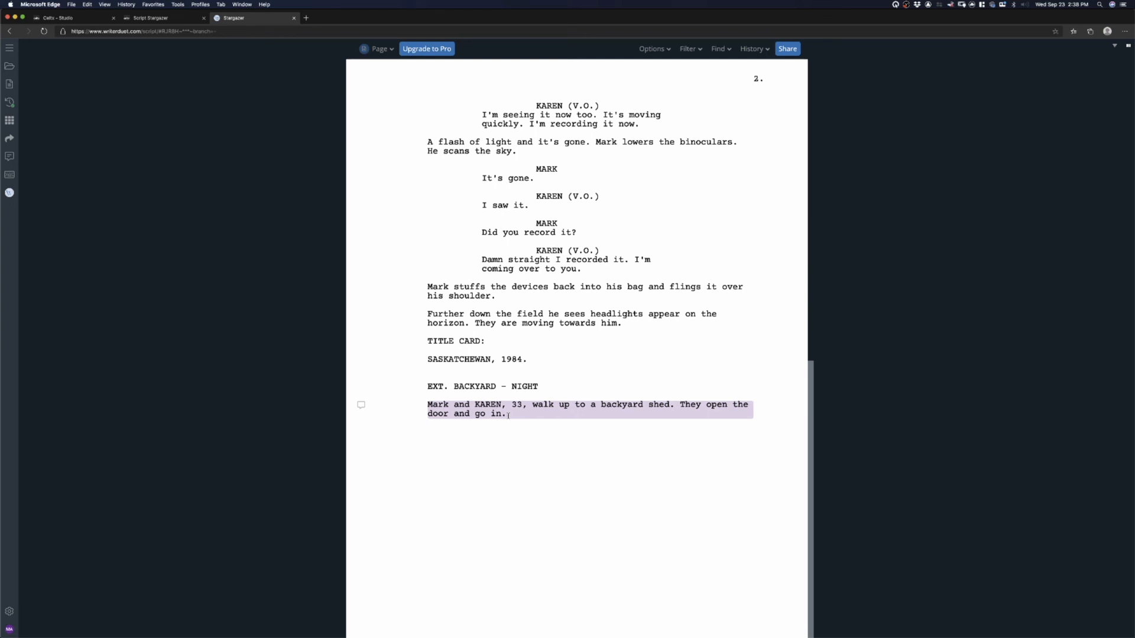
Add a KAREN character cue with the dialogue "I didn't think it would be tonight." at the end of the backyard scene.
{"action": "left_click", "coordinate": [507, 415]}
{"action": "key", "text": "Return"}
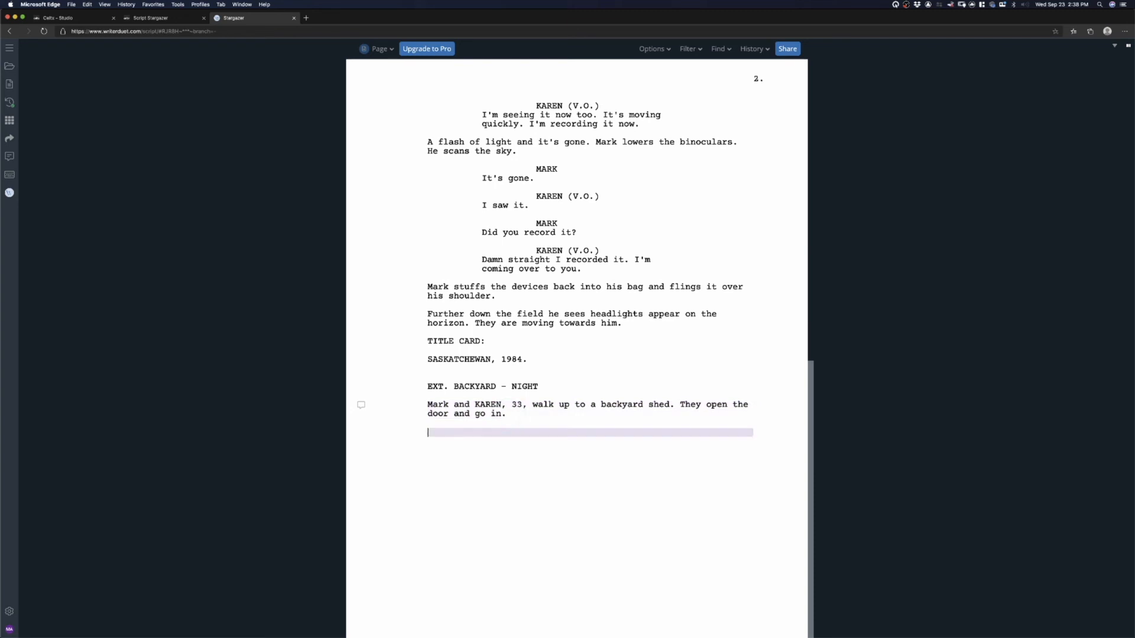
{"action": "key", "text": "Tab"}
{"action": "type", "text": "KAREN"}
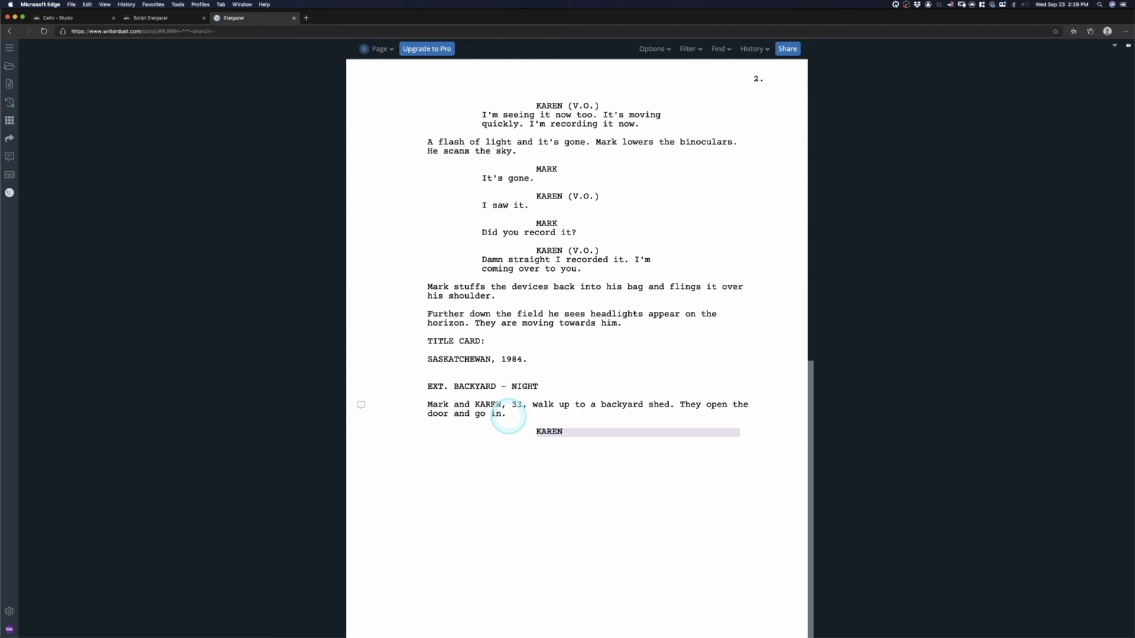
{"action": "left_click", "coordinate": [485, 405]}
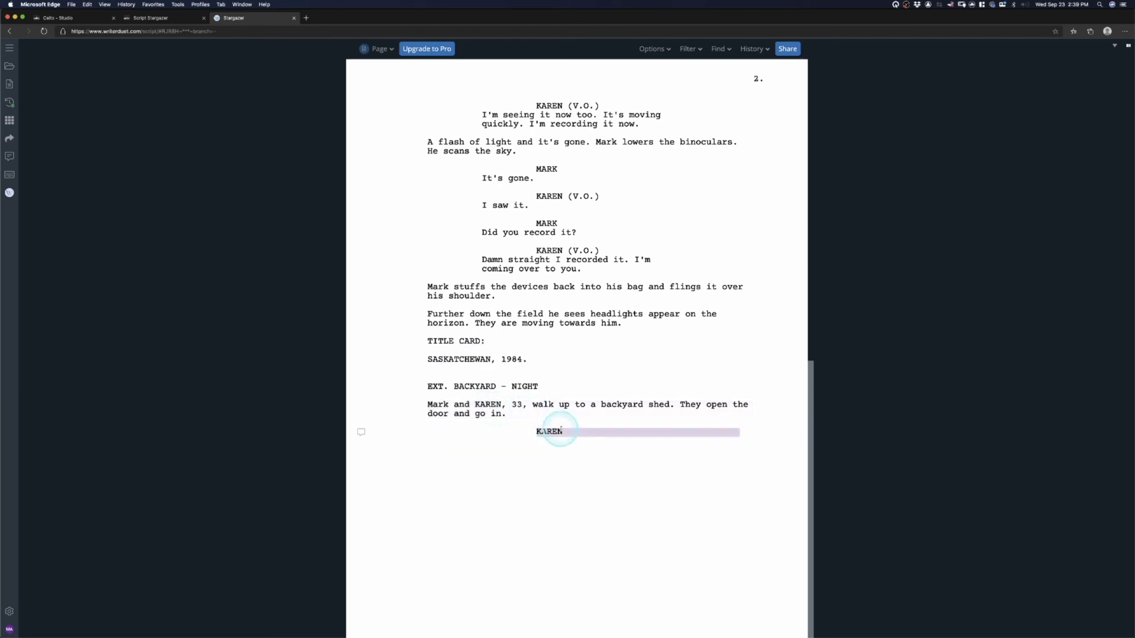
{"action": "left_click", "coordinate": [532, 450]}
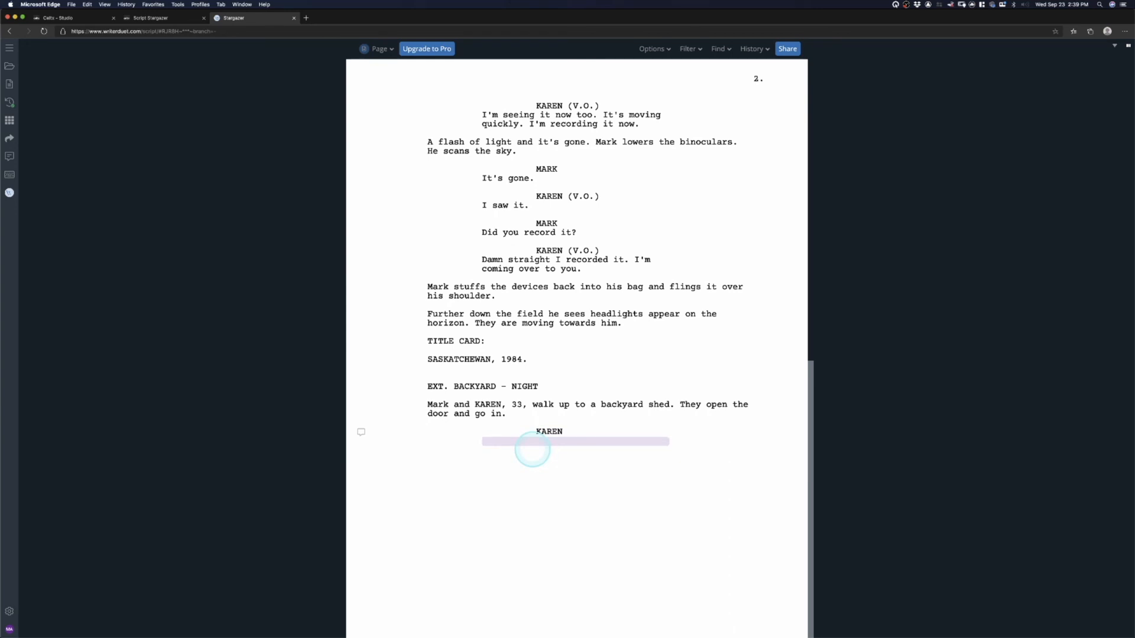
{"action": "type", "text": "I didn't think it would be tonight."}
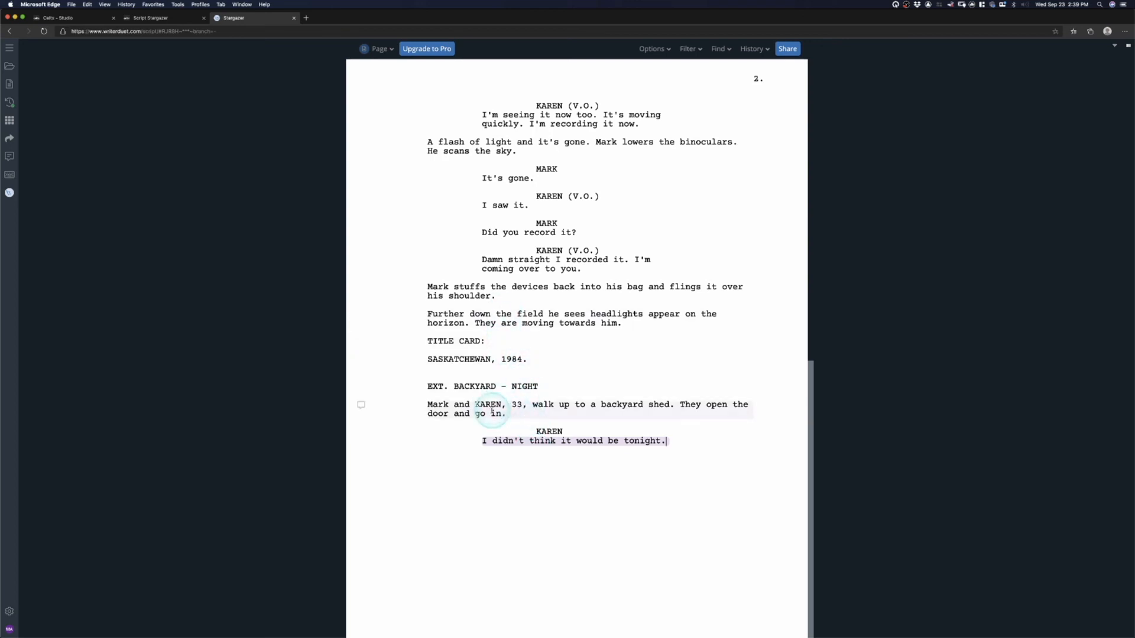
{"action": "double_click", "coordinate": [484, 442]}
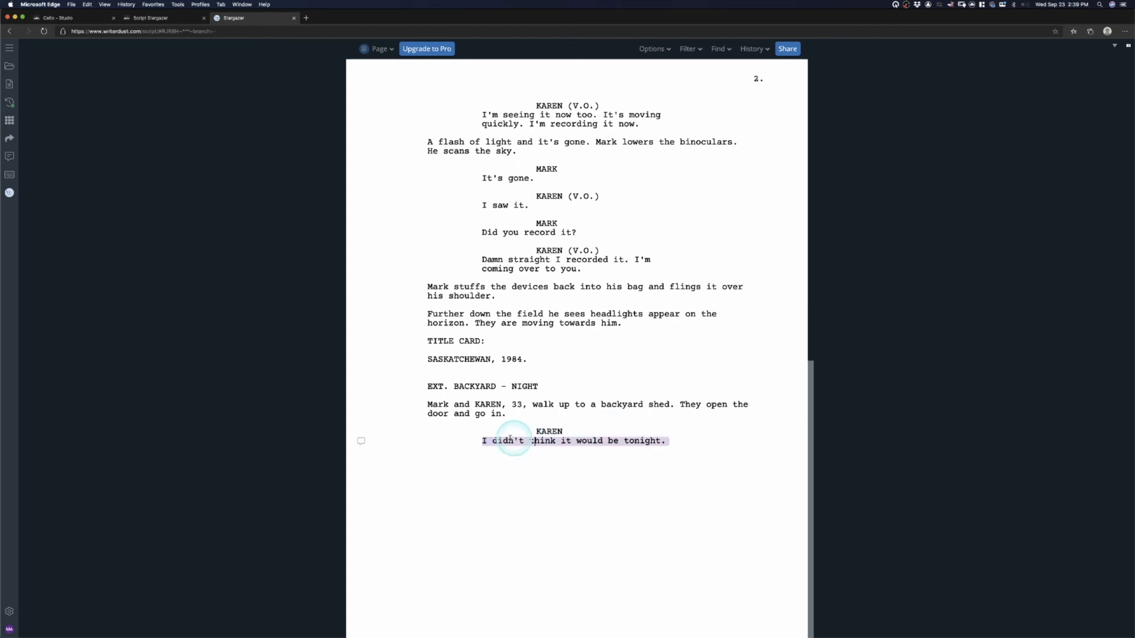
{"action": "left_click", "coordinate": [488, 441]}
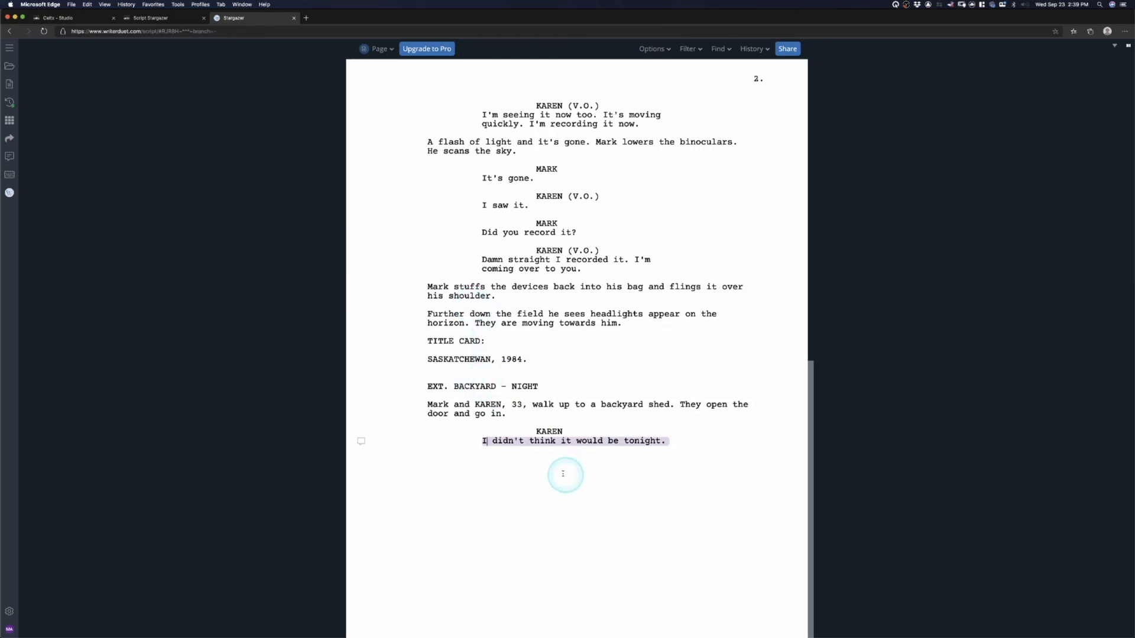
{"action": "left_click_drag", "start_coordinate": [491, 444], "coordinate": [684, 449]}
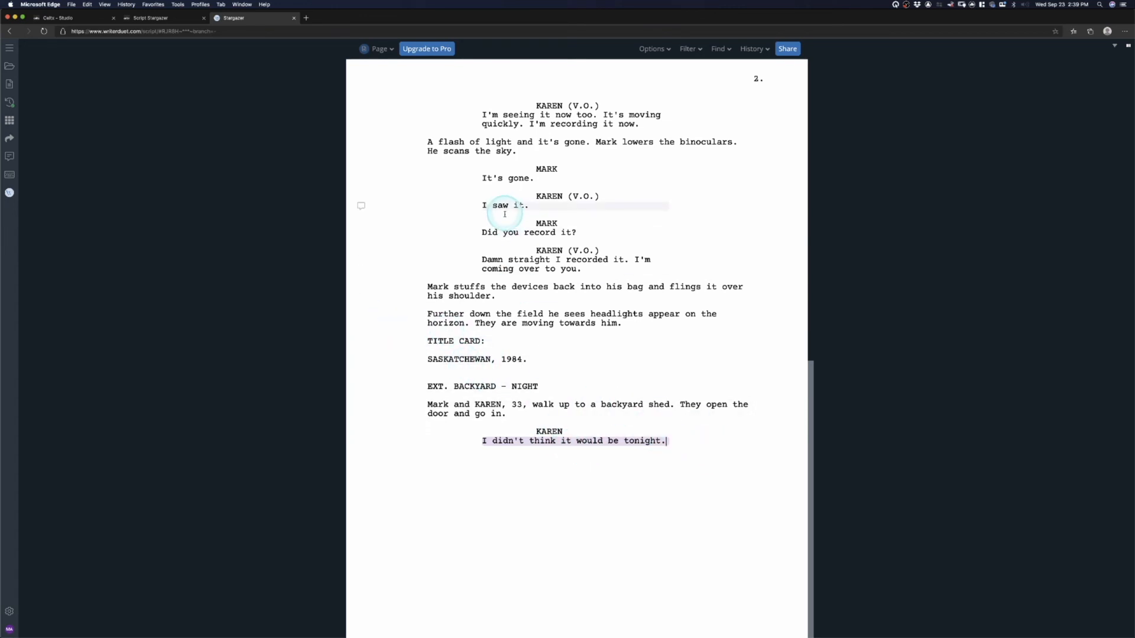
Switch to the Stargazer script in Final Draft and insert "11" before "degrees North" in Mark's first dialogue.
{"action": "key", "text": "super+l"}
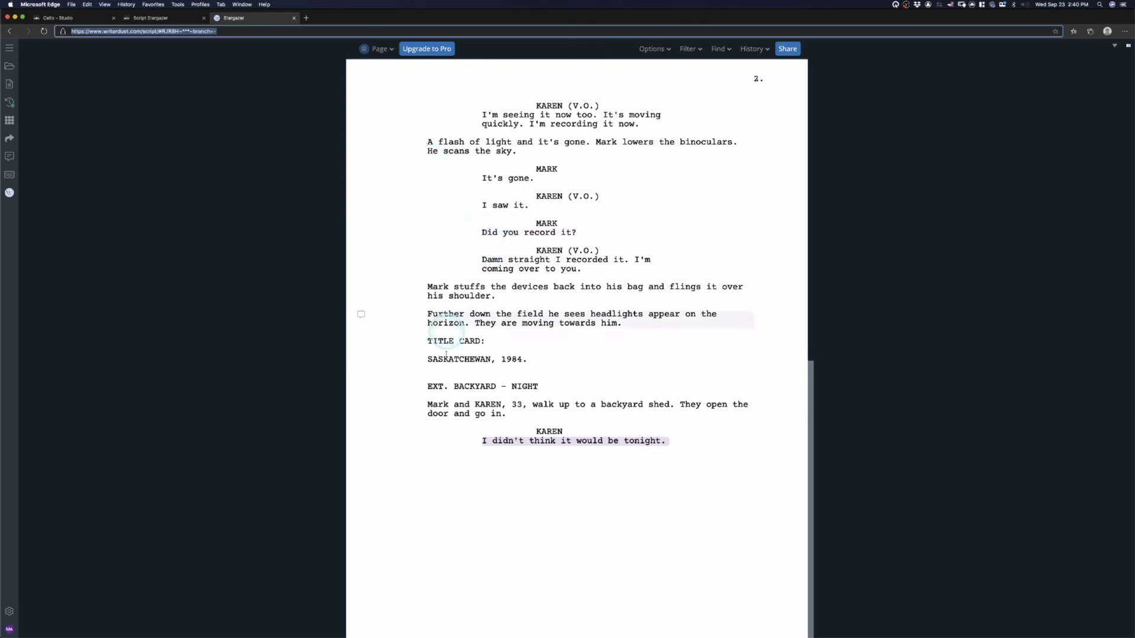
{"action": "key", "text": "super+Tab"}
{"action": "key", "text": "super+Tab"}
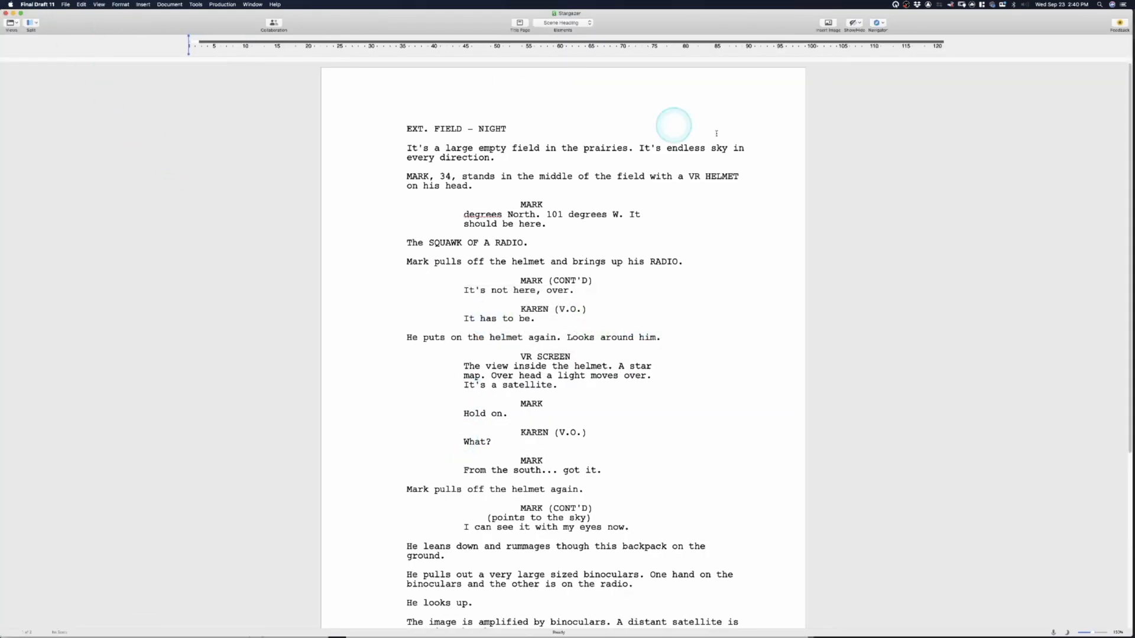
{"action": "left_click_drag", "start_coordinate": [1134, 133], "coordinate": [940, 103]}
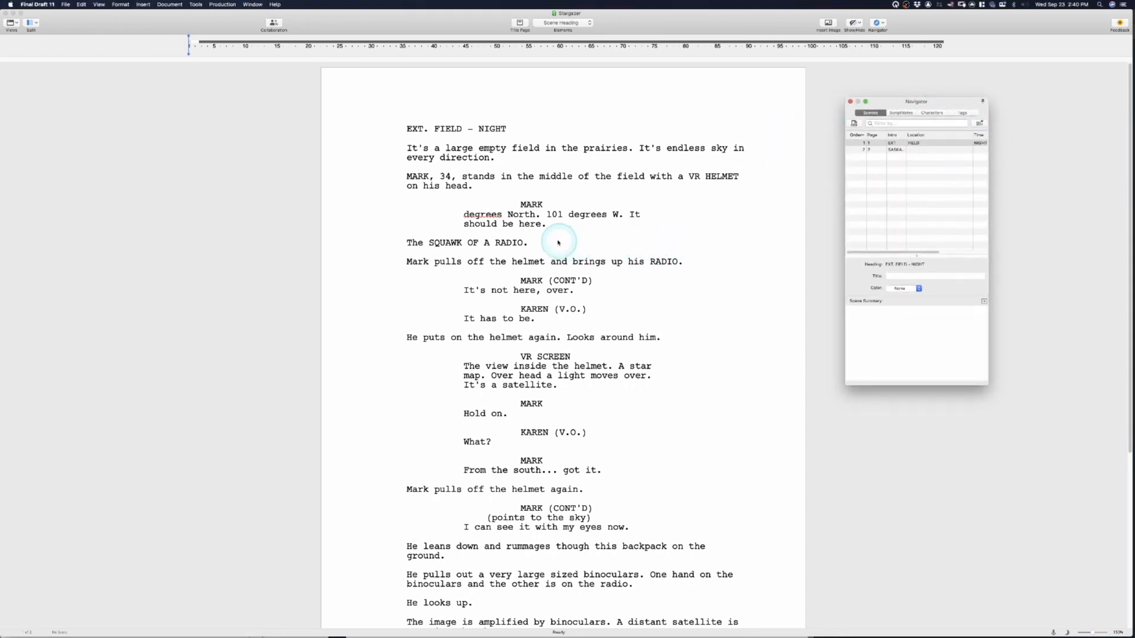
{"action": "left_click", "coordinate": [452, 215]}
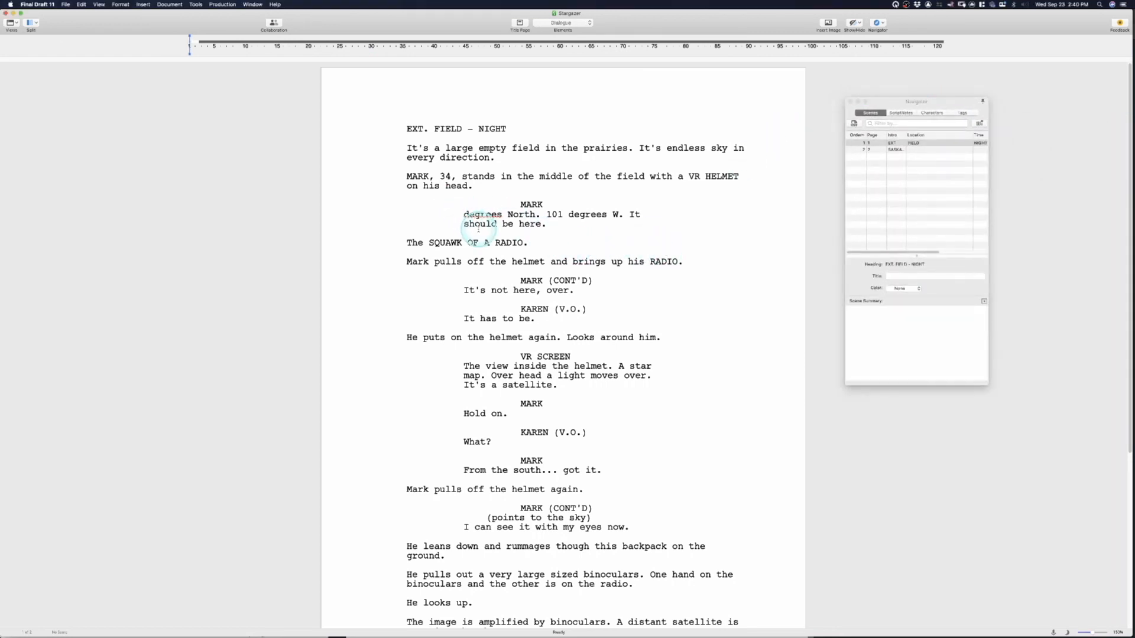
{"action": "type", "text": "11"}
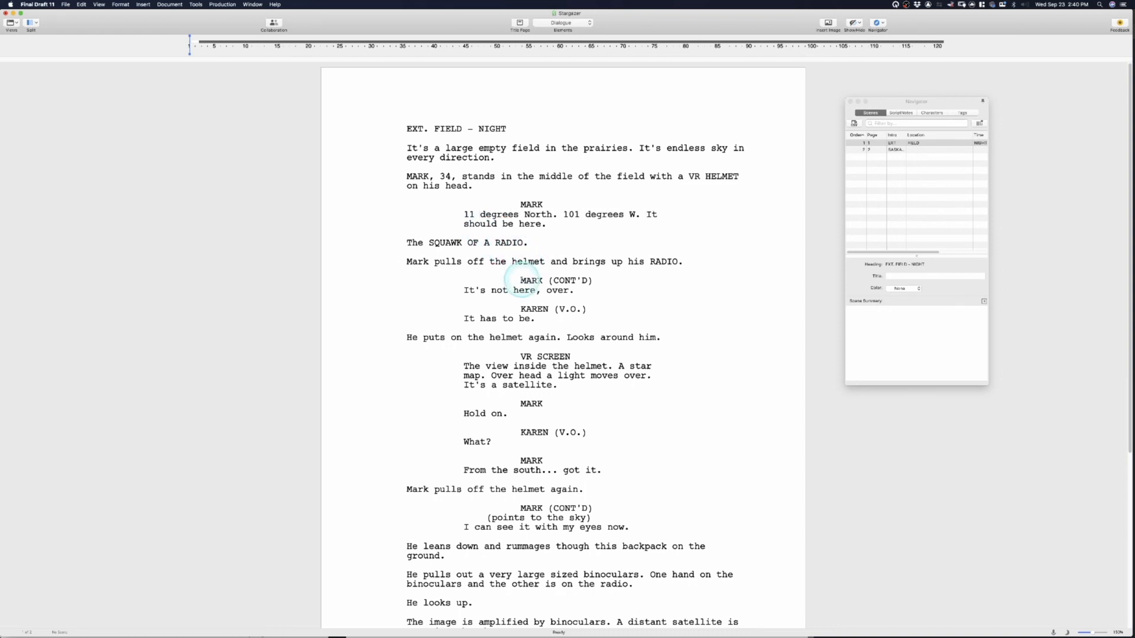
Add the scene heading "EXT. BACKYARD SHED - NIGHT" after the "SASKATCHEWAN, 1984." line on page 2.
{"action": "left_click", "coordinate": [585, 292]}
{"action": "key", "text": "Page_Down"}
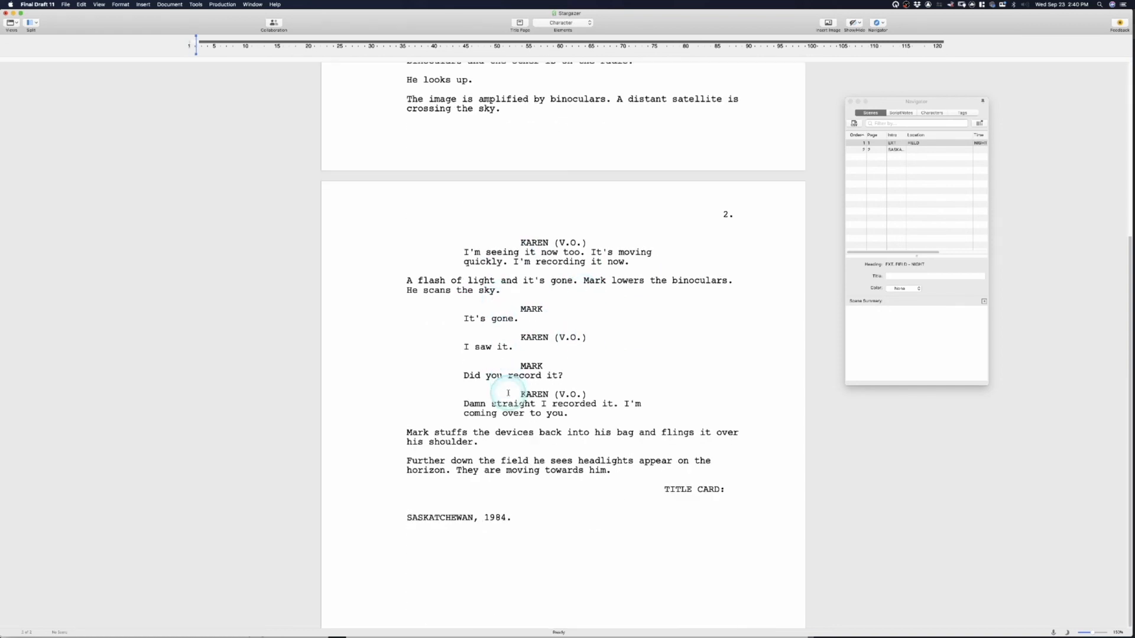
{"action": "left_click", "coordinate": [547, 524]}
{"action": "key", "text": "Return"}
{"action": "type", "text": "EXT."}
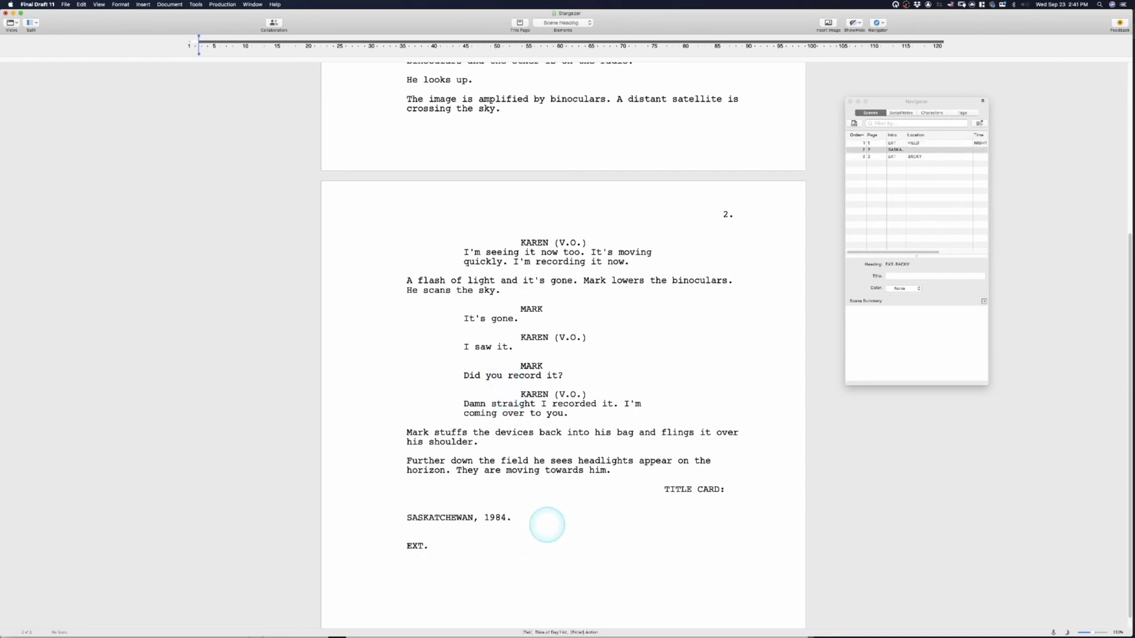
{"action": "type", "text": " BACKYARD SHED - NIGHT"}
{"action": "key", "text": "Return"}
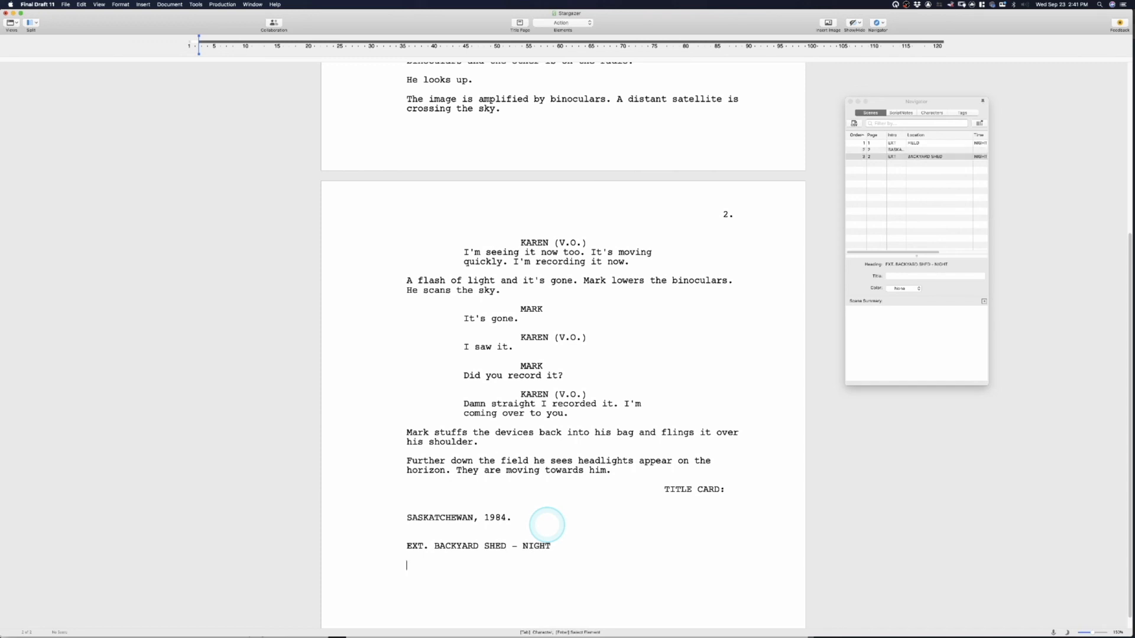
Add a MARK character cue with the dialogue "That was awesome." under the backyard shed heading.
{"action": "key", "text": "Tab"}
{"action": "type", "text": "MARK"}
{"action": "key", "text": "Return"}
{"action": "type", "text": "That was awesome."}
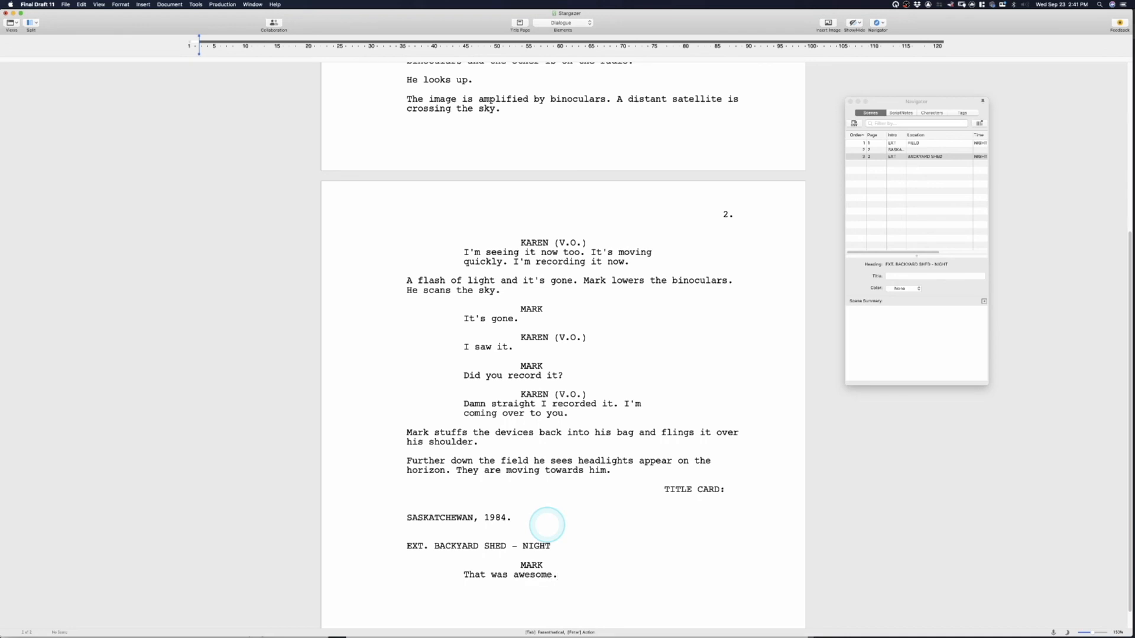
{"action": "key", "text": "Return"}
Check the element type of the "TITLE CARD:" line on page 2.
{"action": "left_click_drag", "start_coordinate": [664, 489], "coordinate": [722, 492]}
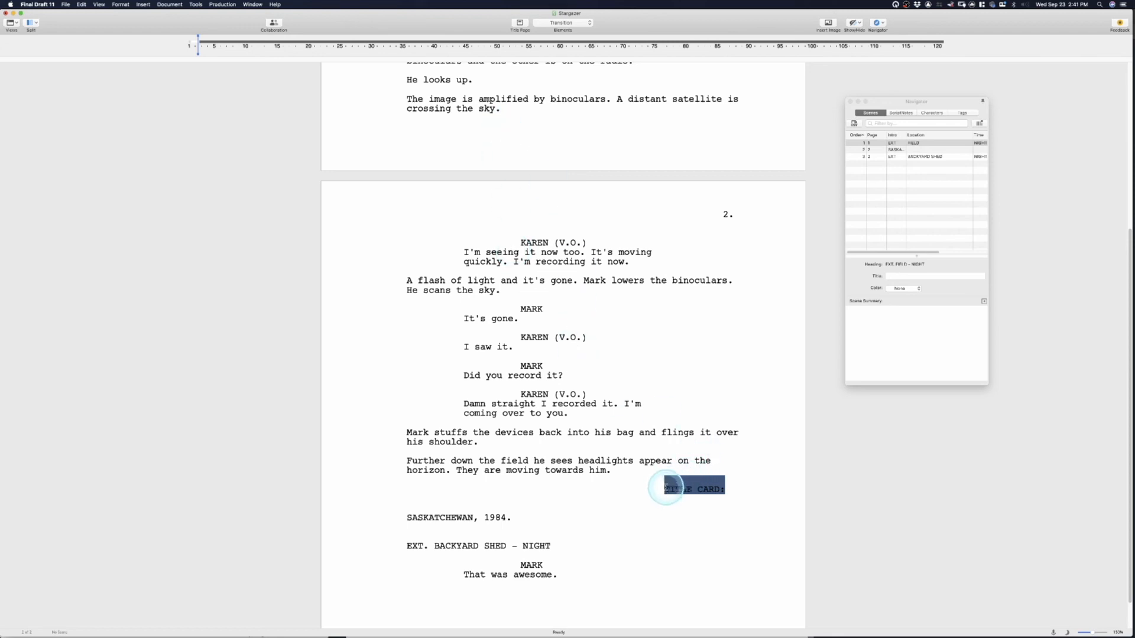
{"action": "left_click", "coordinate": [665, 489]}
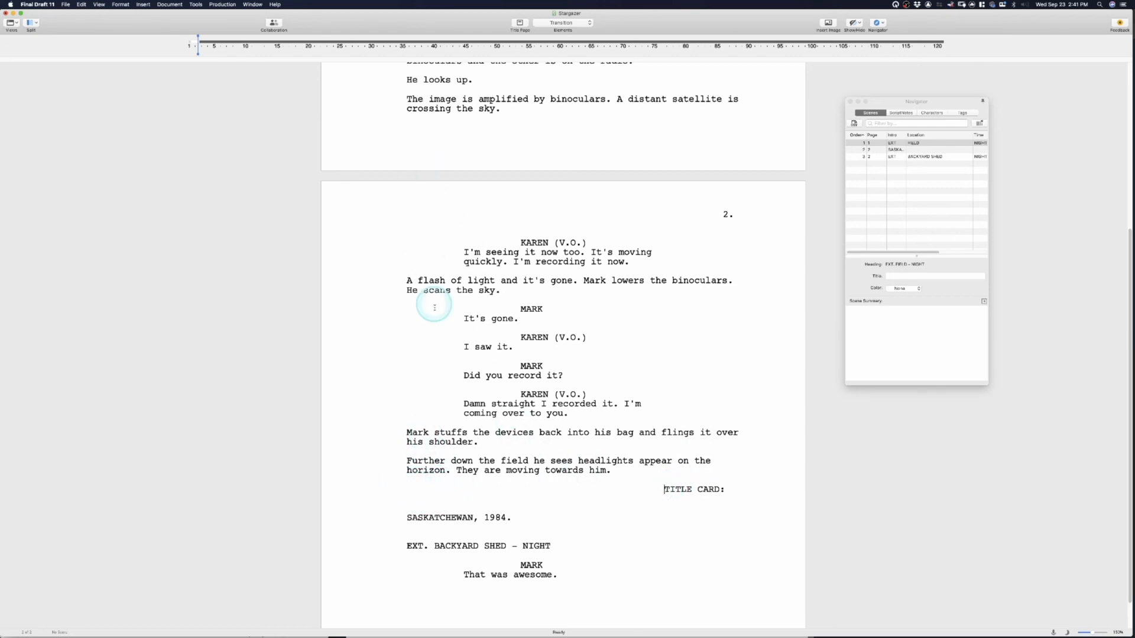
Review the Stargazer script across both pages and examine the right-aligned placement of the "TITLE CARD:" line on page 2.
{"action": "scroll", "coordinate": [469, 350], "scroll_direction": "up", "scroll_amount": 5}
{"action": "scroll", "coordinate": [470, 352], "scroll_direction": "up", "scroll_amount": 6}
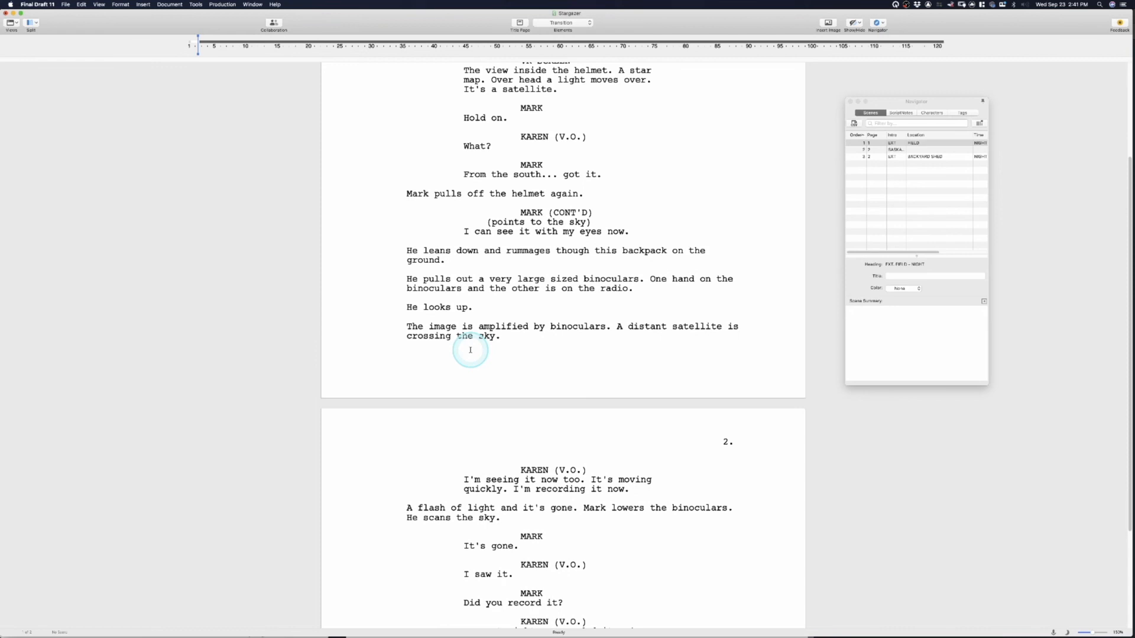
{"action": "scroll", "coordinate": [470, 347], "scroll_direction": "up", "scroll_amount": 6}
{"action": "scroll", "coordinate": [470, 347], "scroll_direction": "down", "scroll_amount": 13}
{"action": "scroll", "coordinate": [470, 346], "scroll_direction": "down", "scroll_amount": 3}
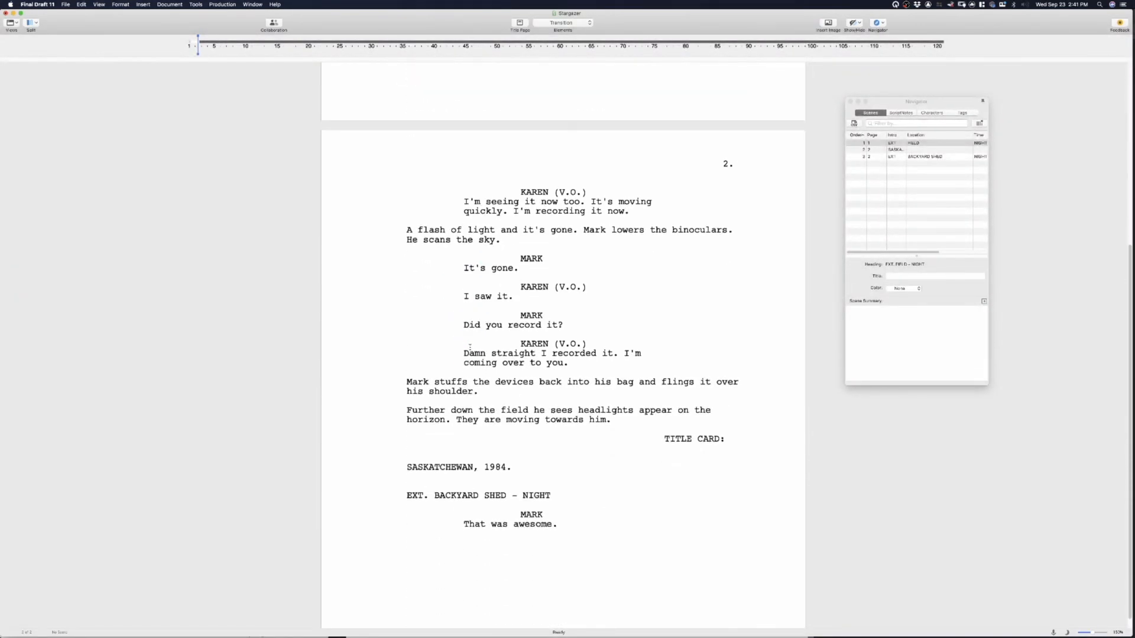
{"action": "left_click_drag", "start_coordinate": [646, 436], "coordinate": [756, 436]}
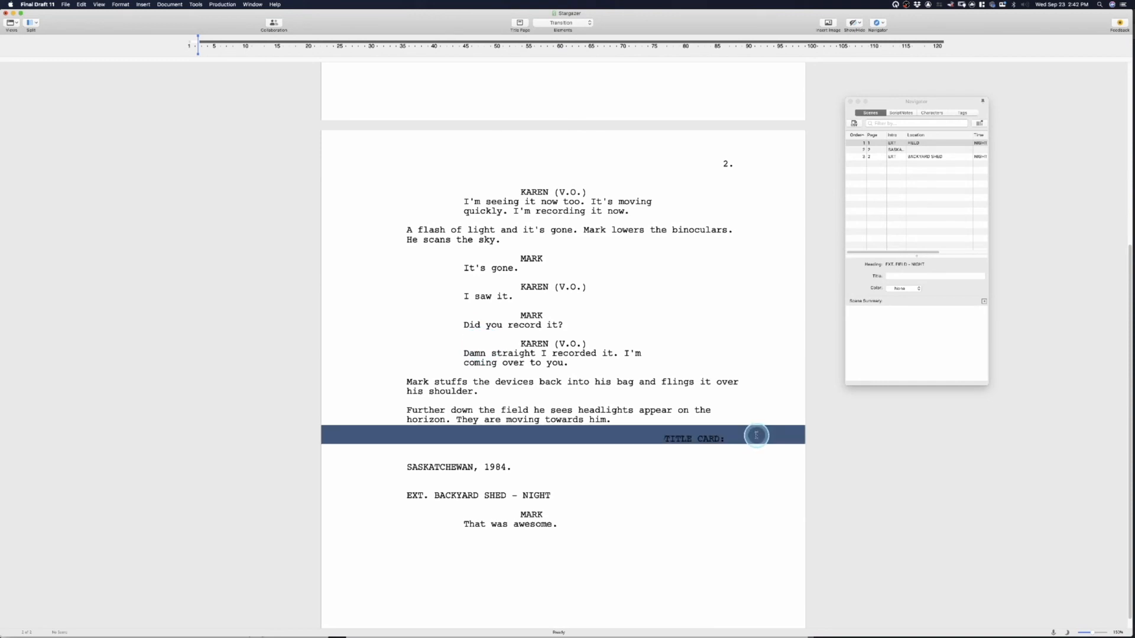
{"action": "left_click", "coordinate": [655, 435]}
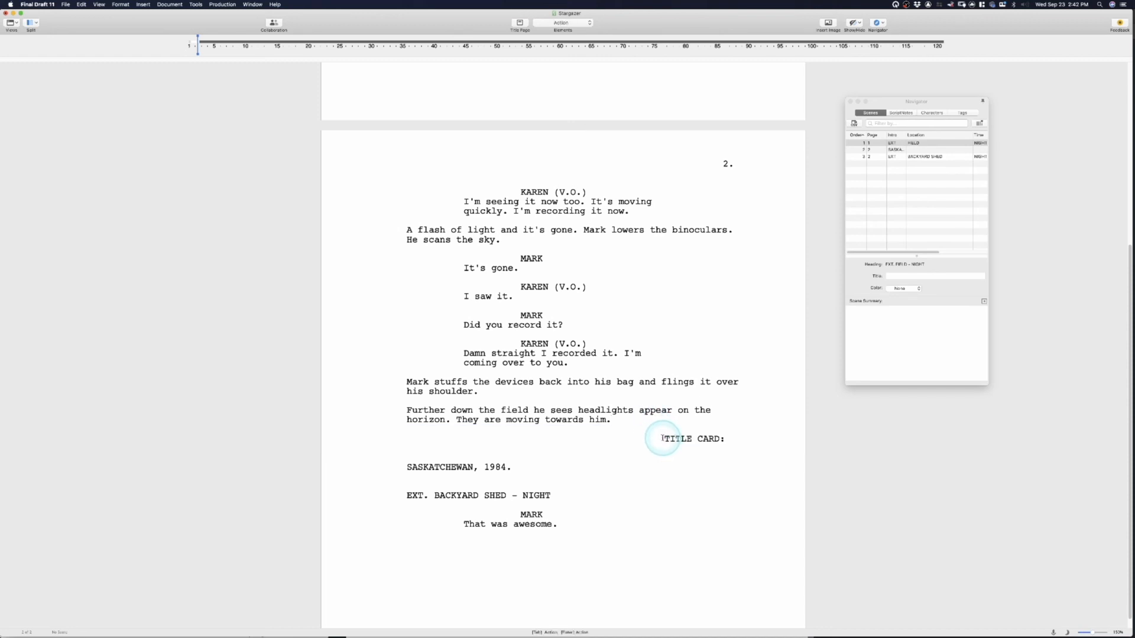
Examine the formatting of page 1, including the "EXT. FIELD - NIGHT" heading and Karen's first character cue.
{"action": "scroll", "coordinate": [520, 266], "scroll_direction": "up", "scroll_amount": 10}
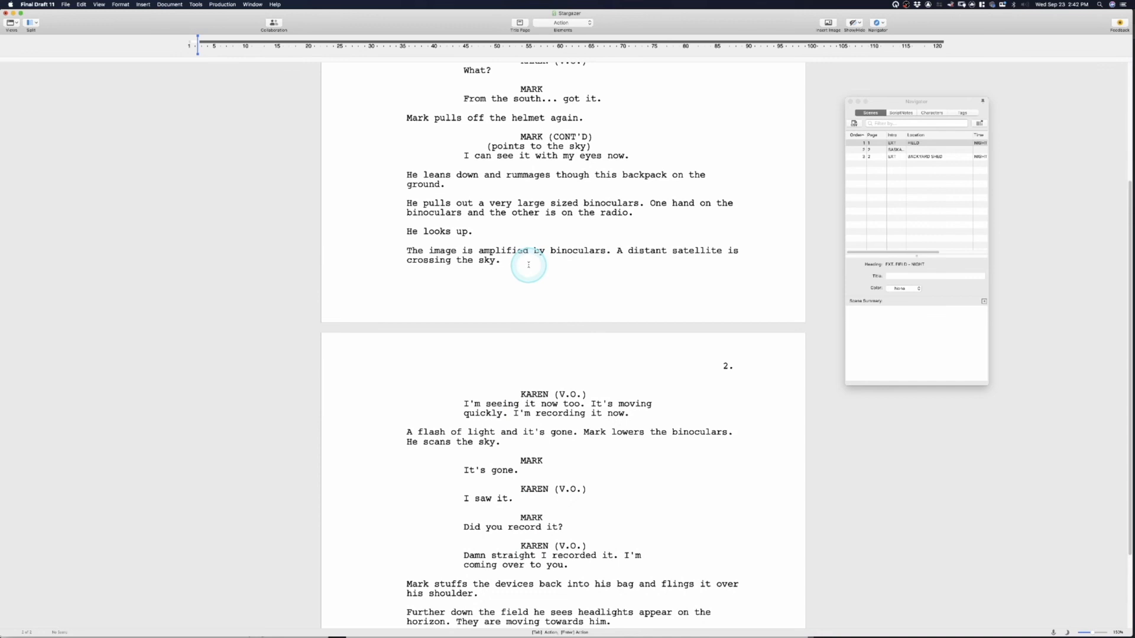
{"action": "scroll", "coordinate": [529, 264], "scroll_direction": "up", "scroll_amount": 8}
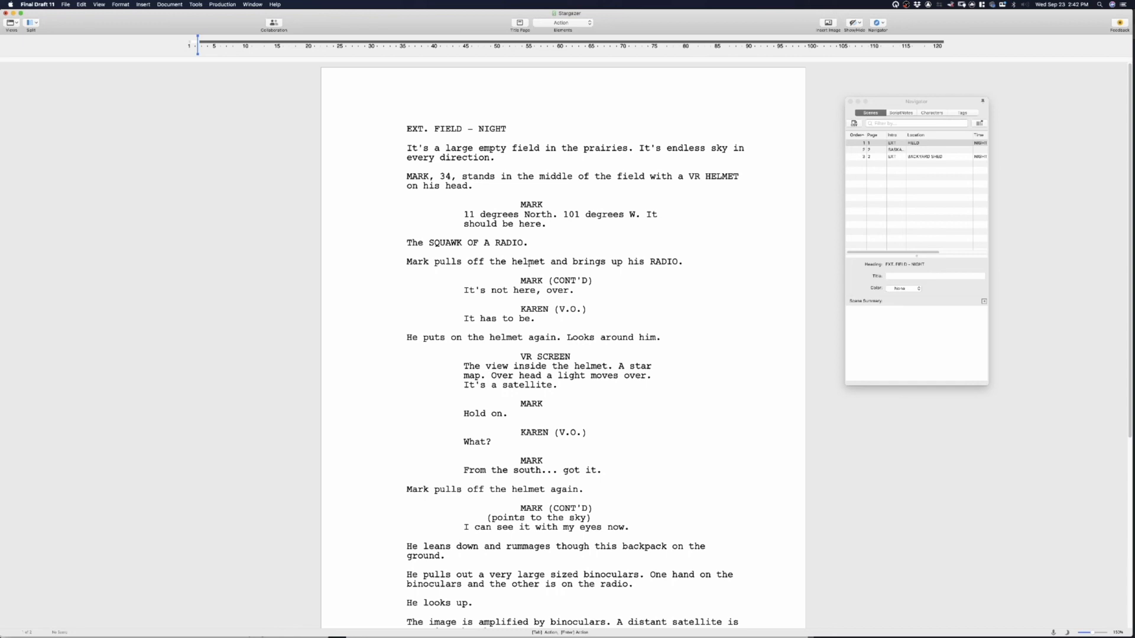
{"action": "left_click", "coordinate": [433, 124]}
{"action": "left_click", "coordinate": [441, 301]}
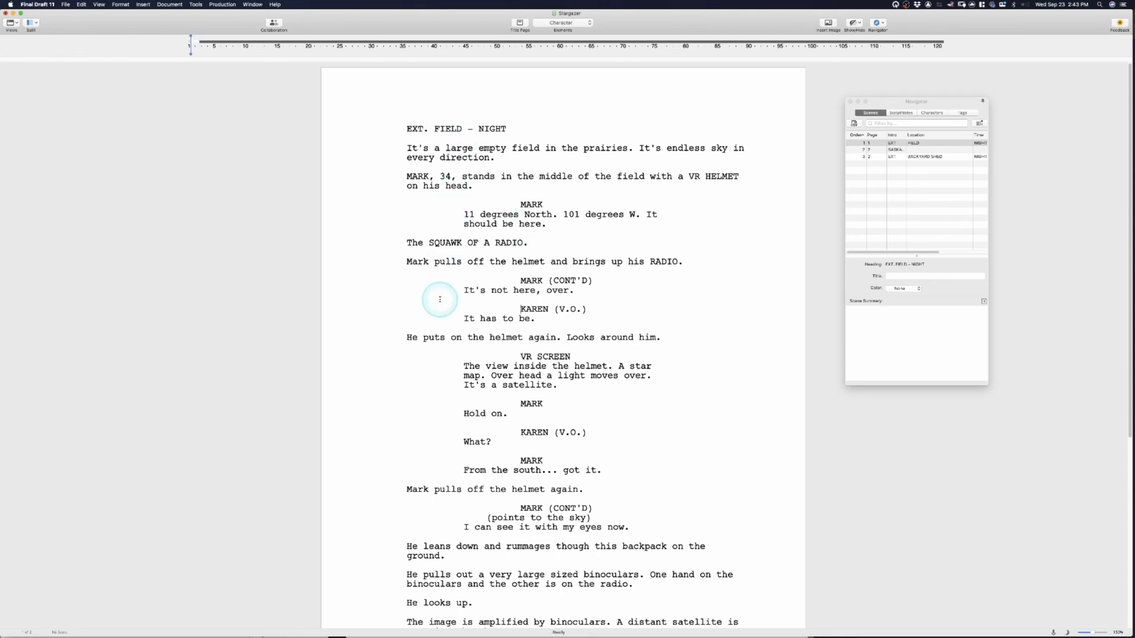
{"action": "key", "text": "super+Up"}
{"action": "key", "text": "Page_Down"}
{"action": "key", "text": "Page_Up"}
{"action": "key", "text": "Page_Up"}
Switch to Microsoft Edge, close the Celtx Studio project page and bring up the Celtx Stargazer script.
{"action": "key", "text": "super+Tab"}
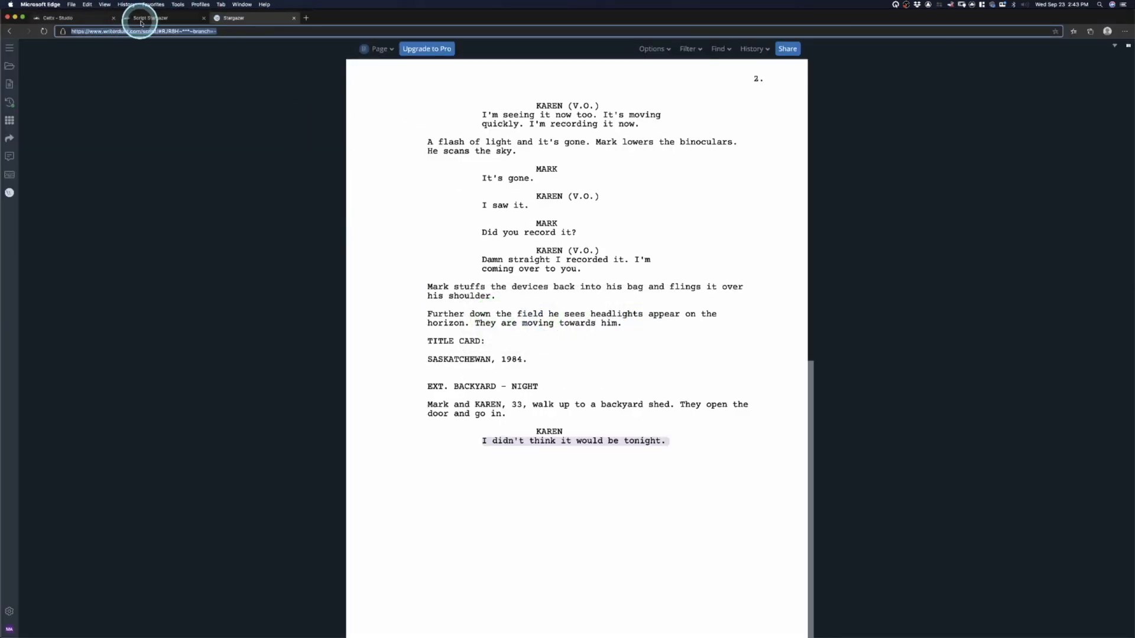
{"action": "left_click", "coordinate": [140, 17]}
{"action": "left_click", "coordinate": [83, 18]}
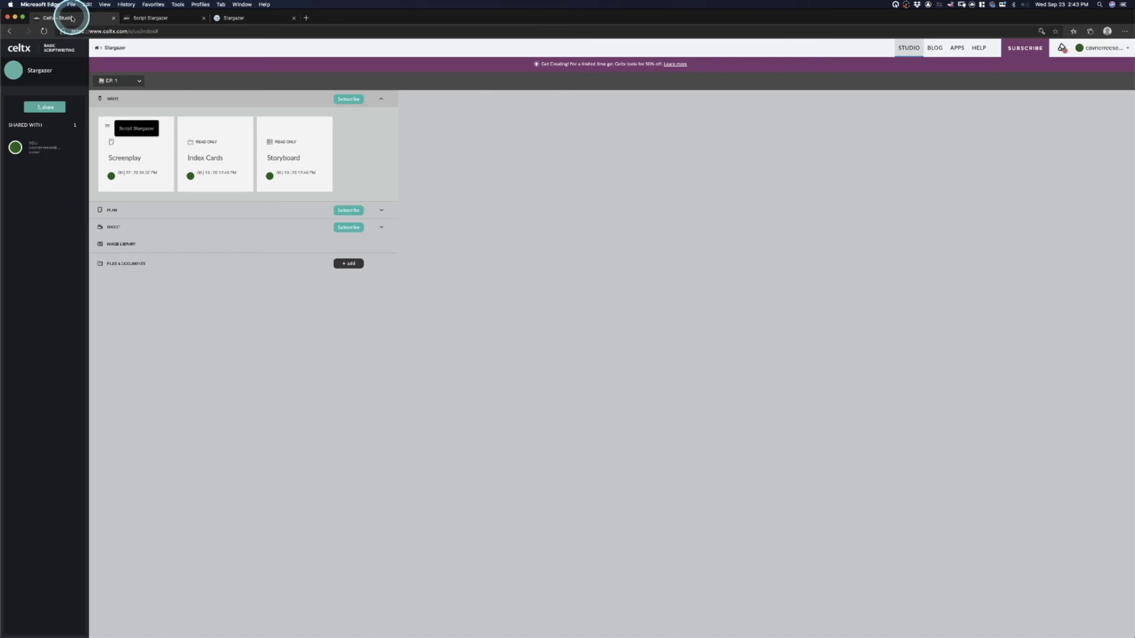
{"action": "left_click", "coordinate": [112, 20]}
{"action": "left_click", "coordinate": [145, 18]}
{"action": "left_click", "coordinate": [89, 18]}
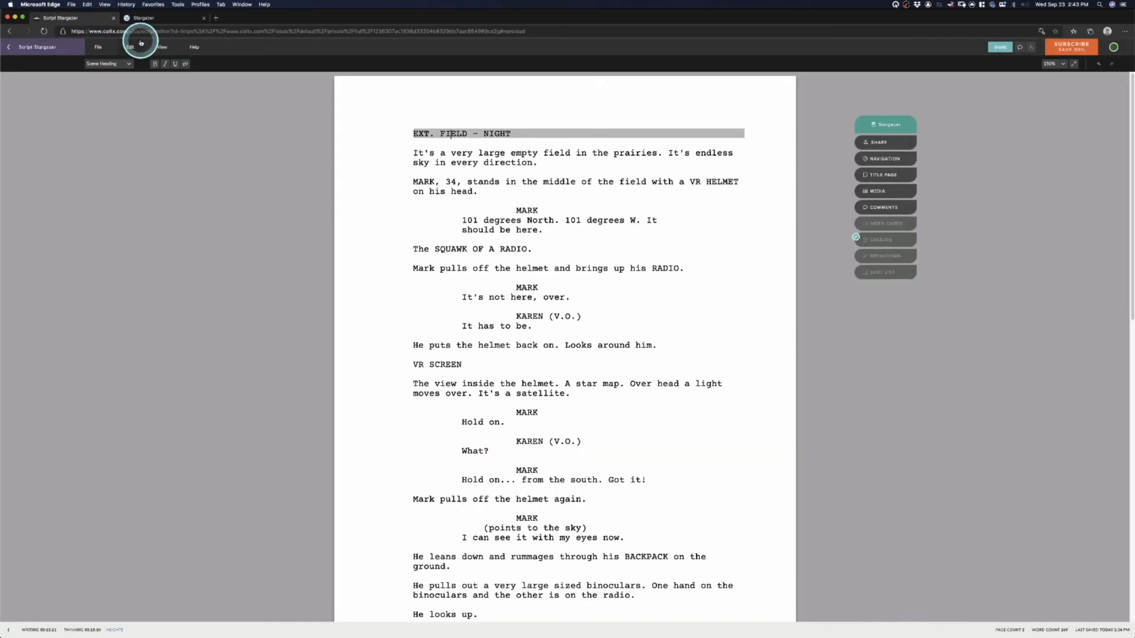